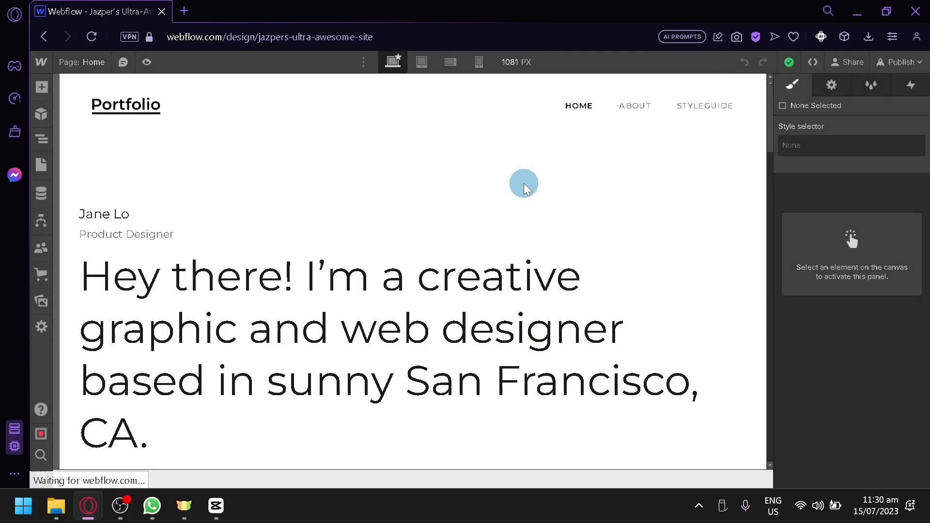
Look through the Home page template from the header to the project previews and the My experience section.
scroll(460, 160, "down", 15)
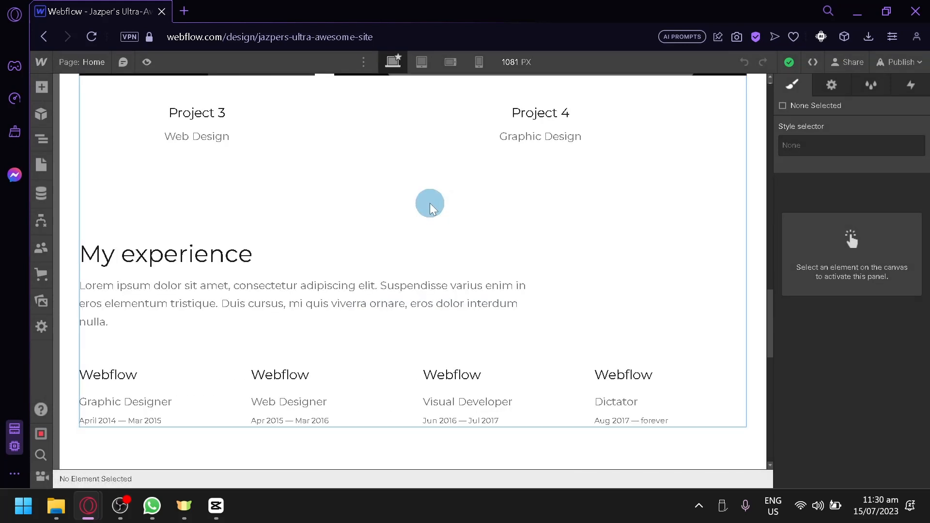
scroll(427, 203, "up", 5)
scroll(422, 184, "up", 10)
scroll(411, 175, "down", 5)
scroll(378, 228, "up", 5)
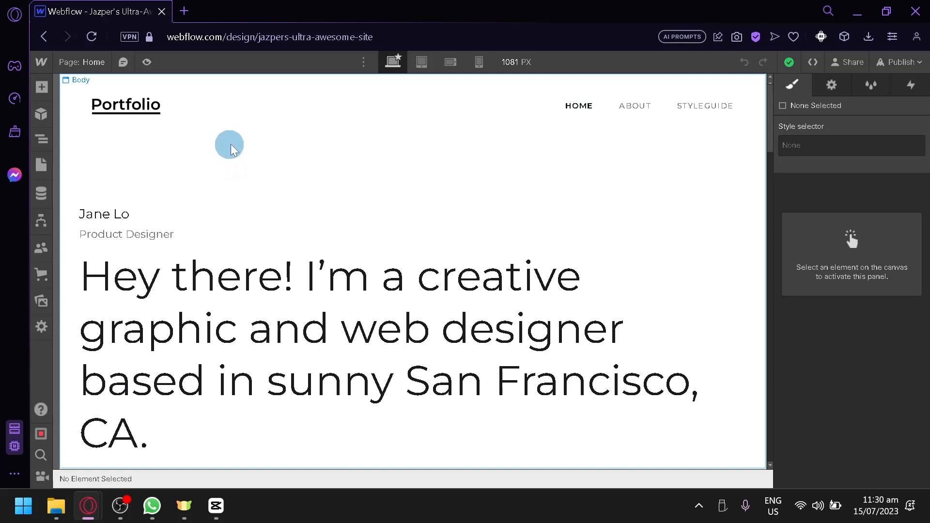
scroll(247, 193, "down", 15)
scroll(289, 179, "up", 15)
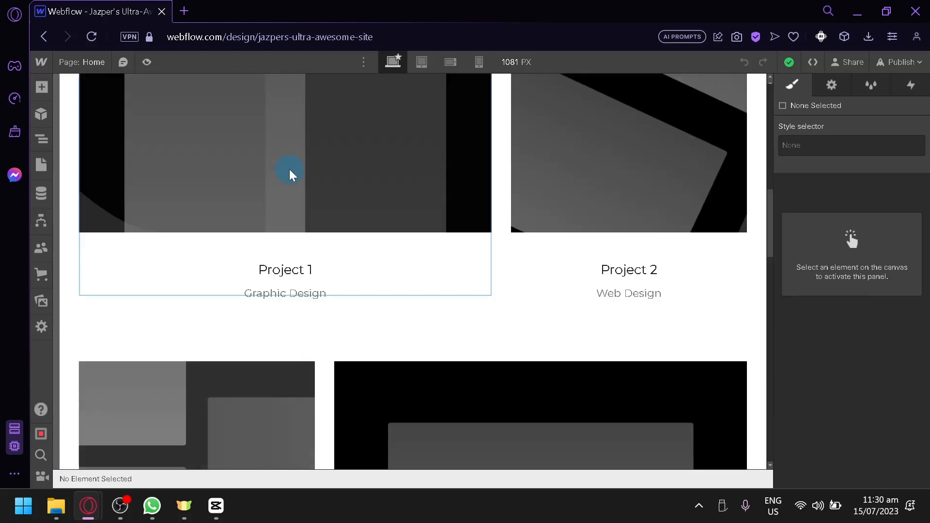
scroll(351, 296, "down", 5)
scroll(366, 276, "up", 10)
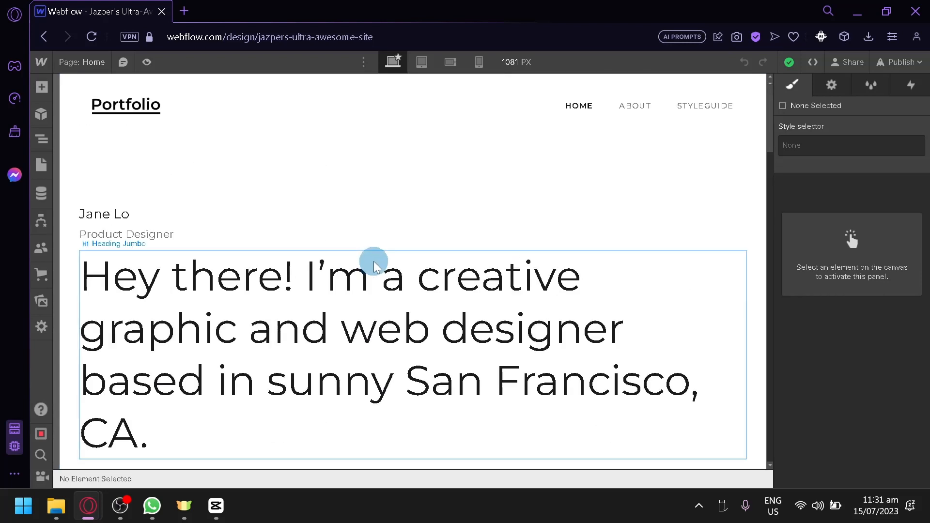
scroll(383, 257, "down", 5)
scroll(382, 261, "up", 5)
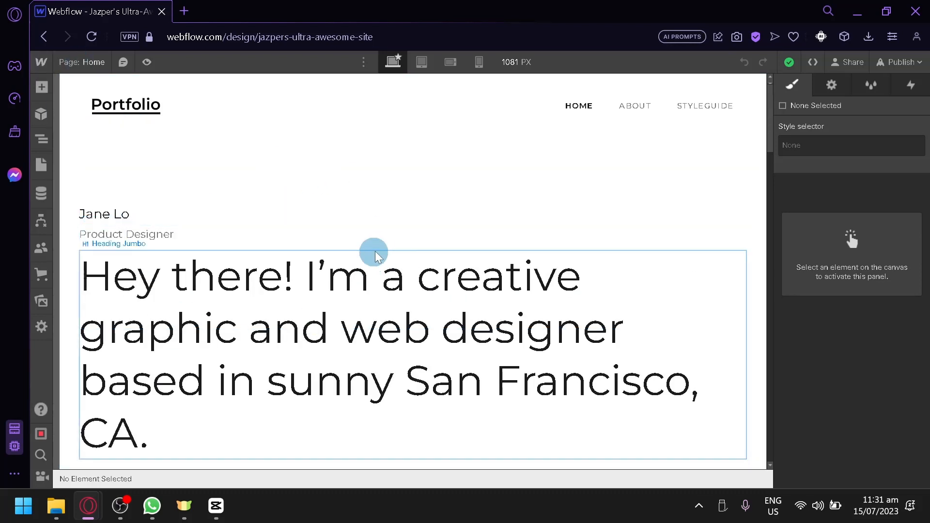
scroll(358, 232, "down", 4)
scroll(350, 225, "up", 4)
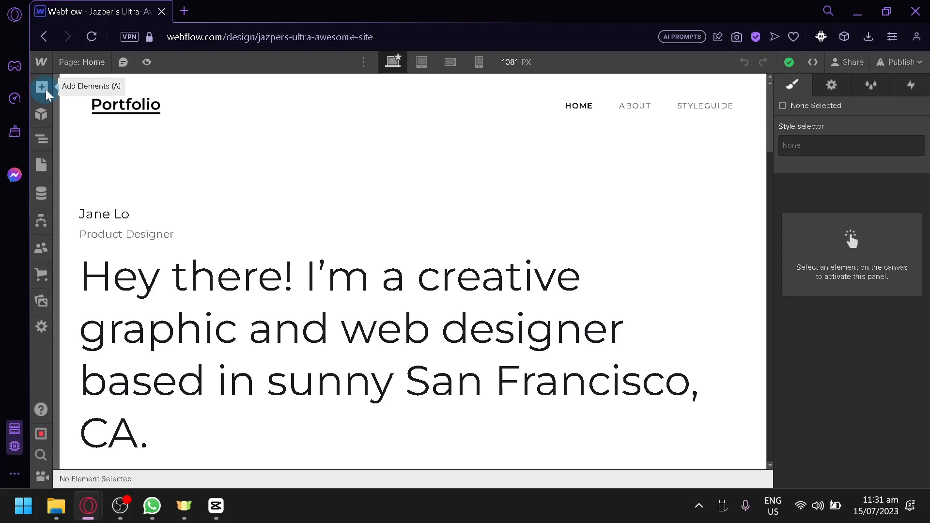
Add a Button element directly below the large intro heading on the Home page.
left_click(47, 92)
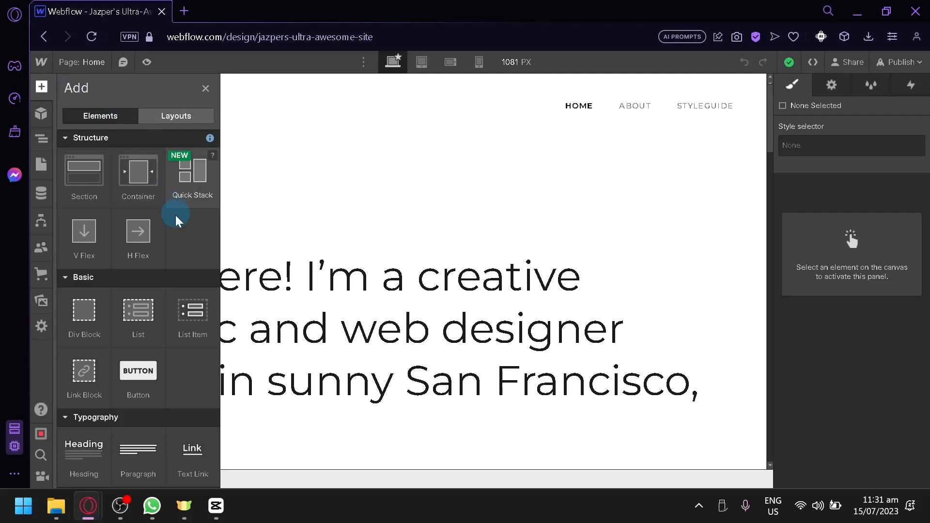
scroll(141, 238, "down", 8)
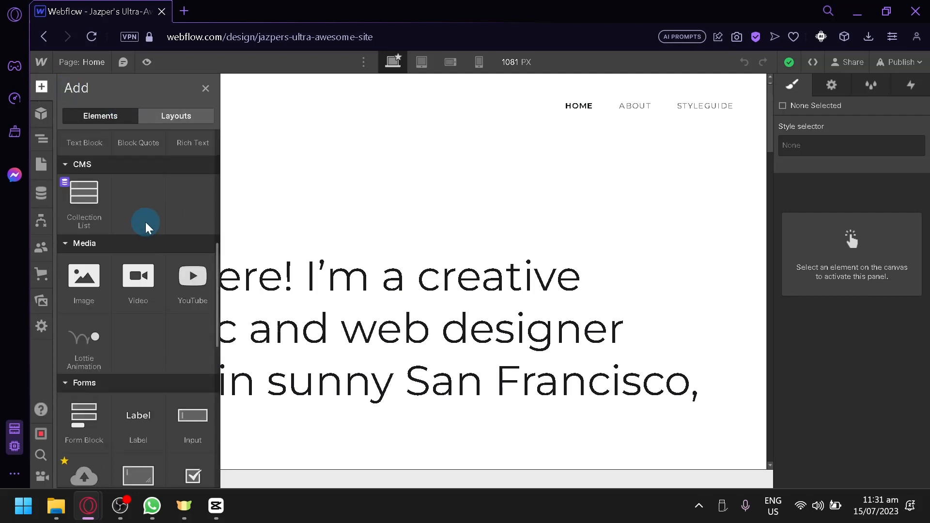
scroll(143, 221, "up", 5)
scroll(162, 218, "up", 3)
scroll(146, 266, "down", 3)
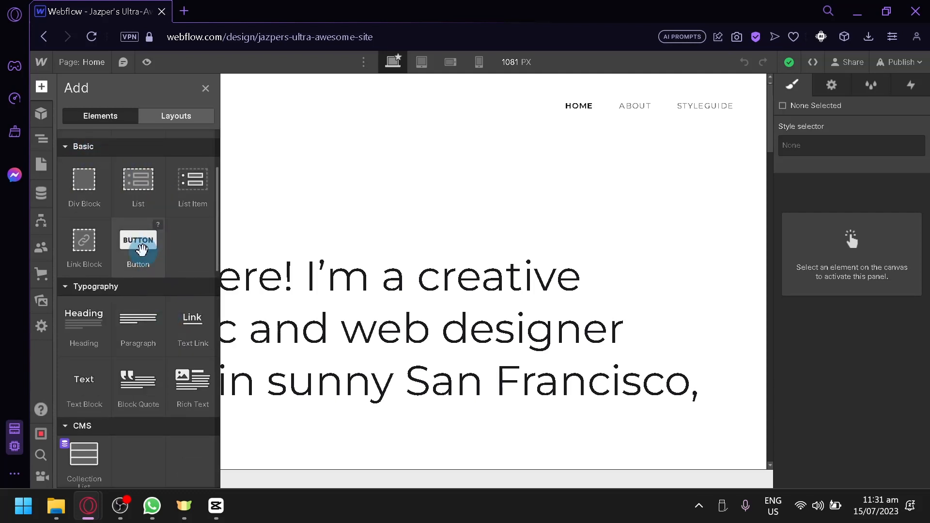
left_click_drag(138, 242, 181, 242)
scroll(478, 280, "down", 3)
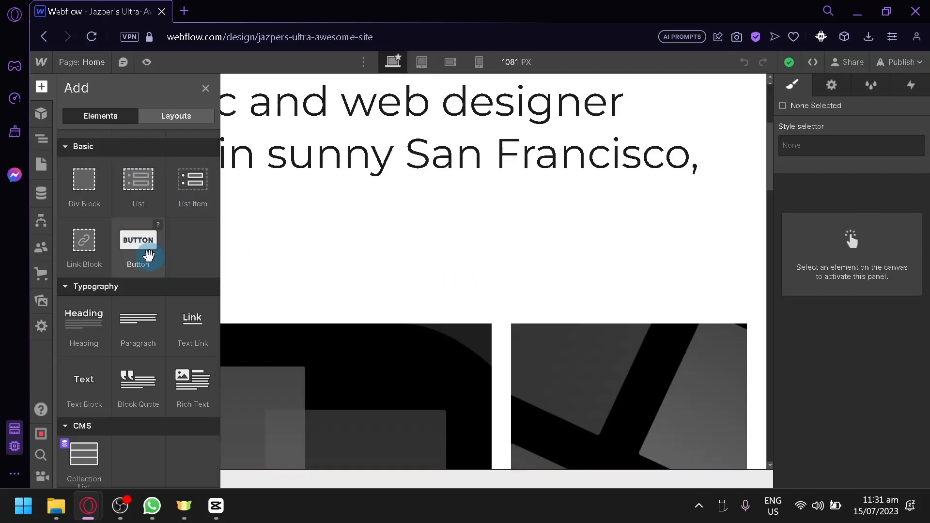
left_click_drag(141, 249, 270, 221)
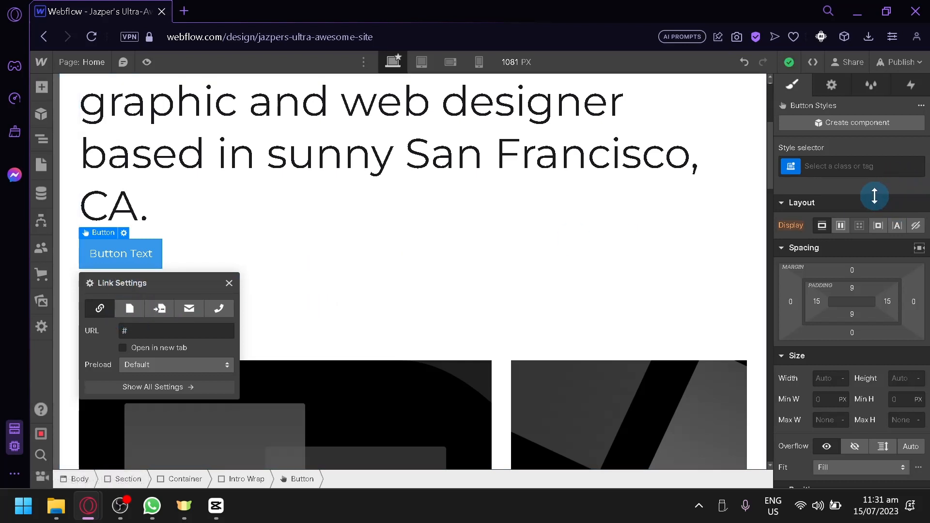
Set the new button's background colour to black (#000000) with the colour picker's hue at 312.
scroll(856, 206, "down", 10)
scroll(864, 285, "up", 10)
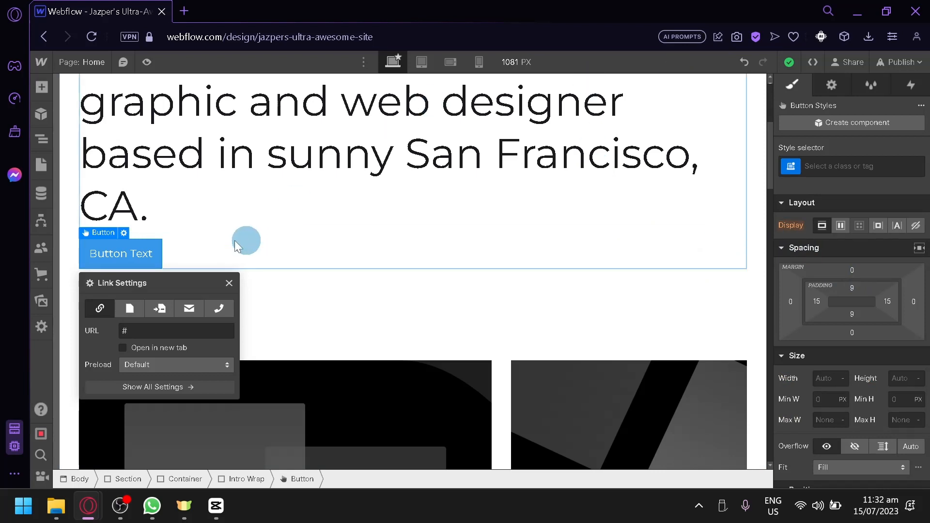
left_click(139, 254)
key("Escape")
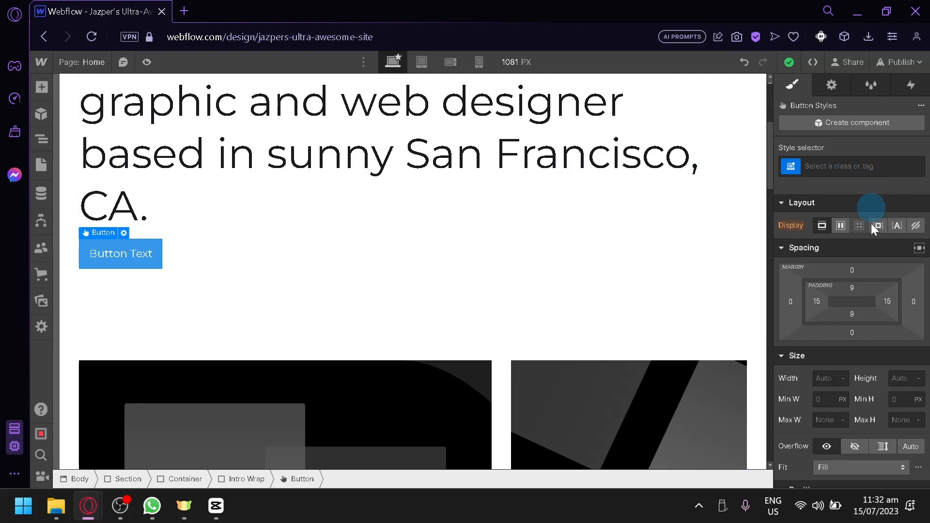
scroll(870, 223, "down", 10)
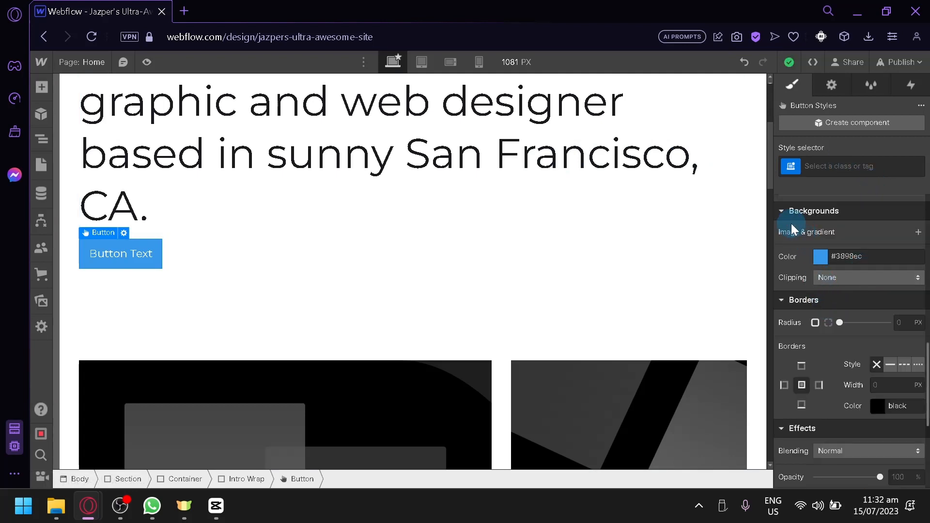
left_click(820, 257)
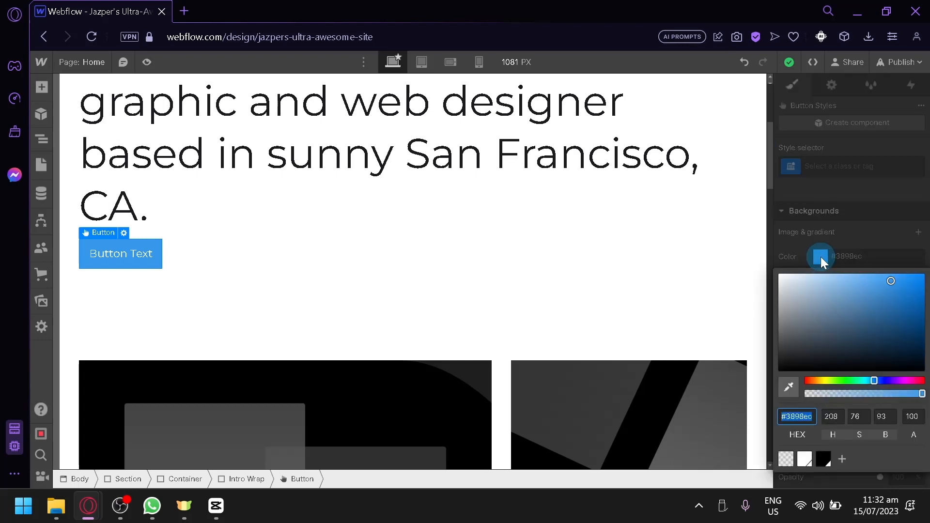
left_click_drag(781, 277, 801, 381)
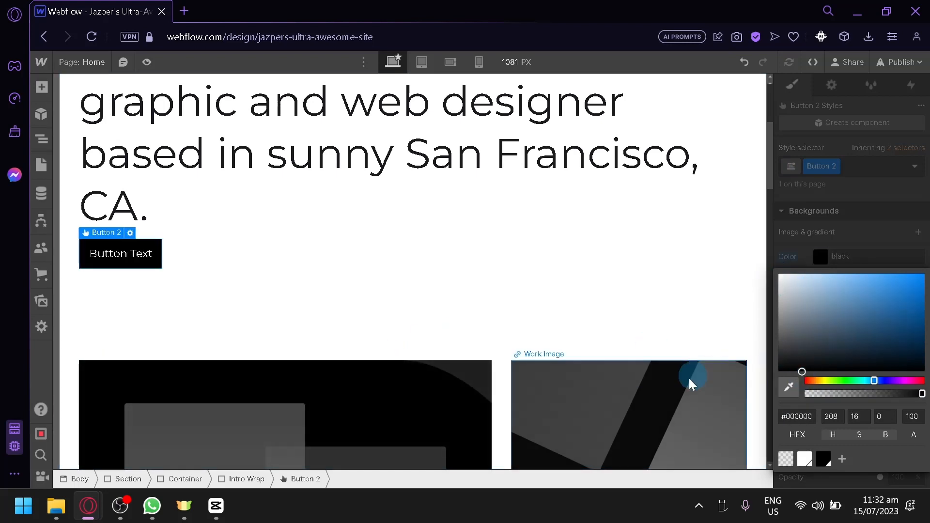
left_click_drag(820, 363, 923, 274)
left_click_drag(924, 314, 922, 393)
left_click_drag(870, 380, 903, 386)
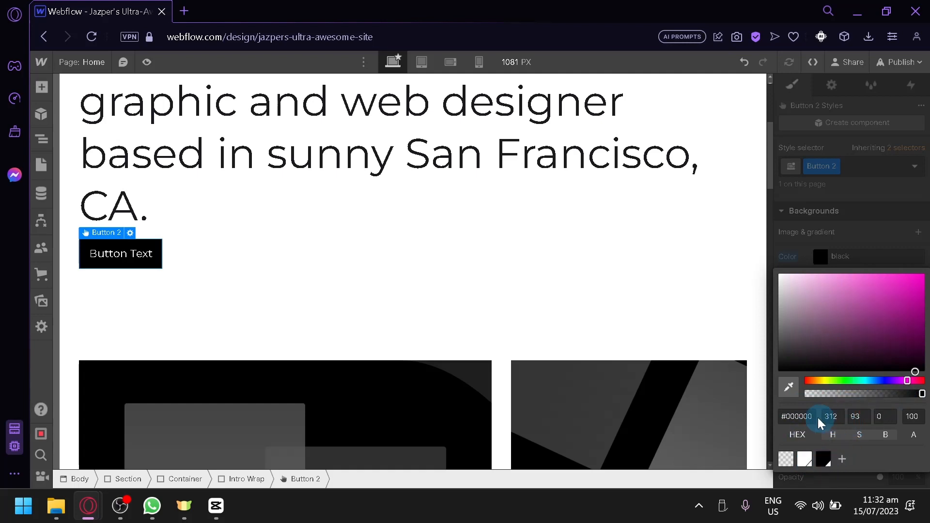
left_click(747, 330)
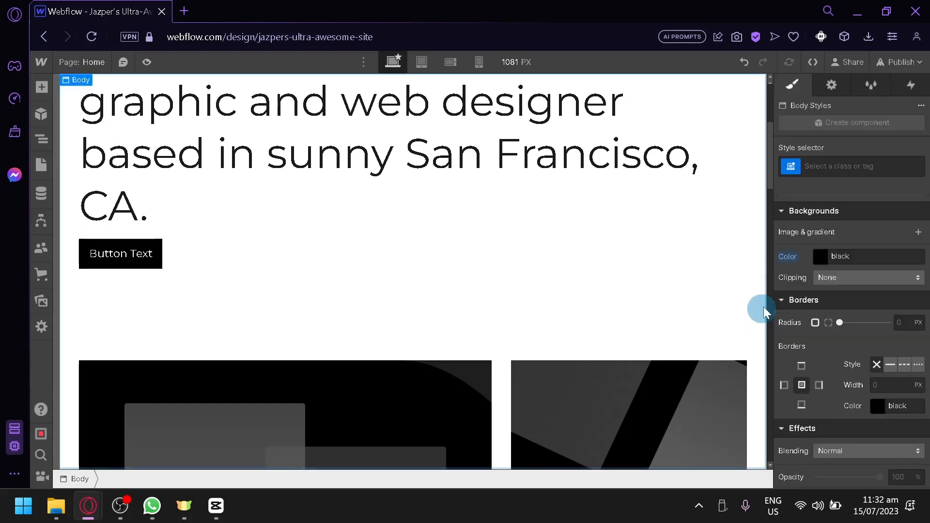
Try to give the page body a background image chosen from the site's image assets.
left_click(848, 279)
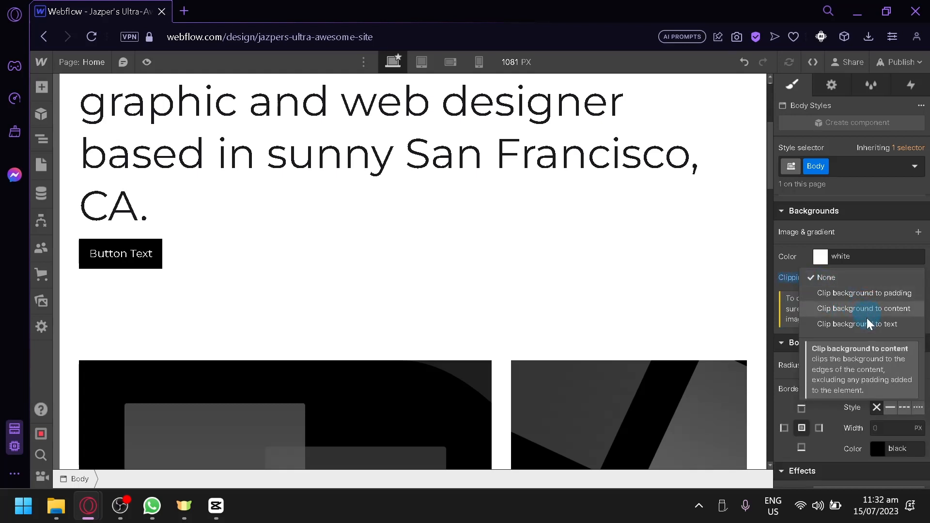
left_click(645, 310)
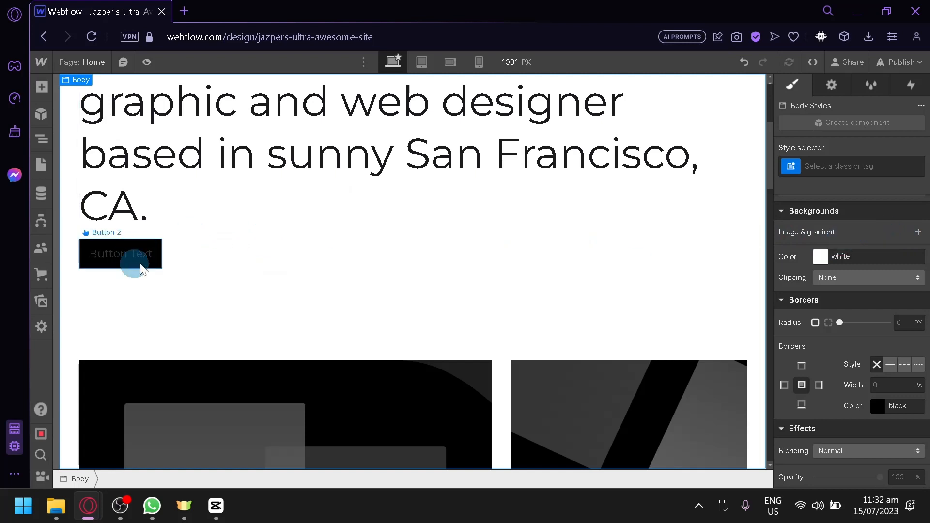
left_click(917, 233)
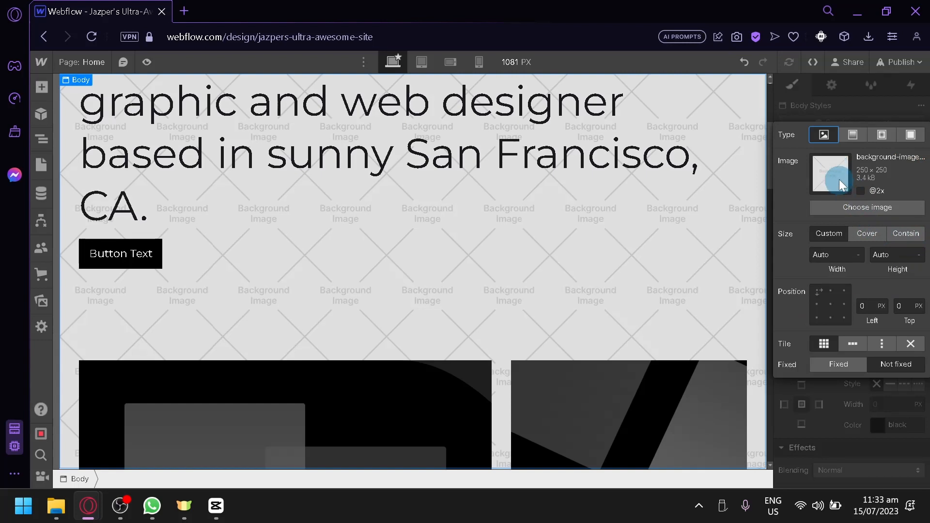
left_click(851, 208)
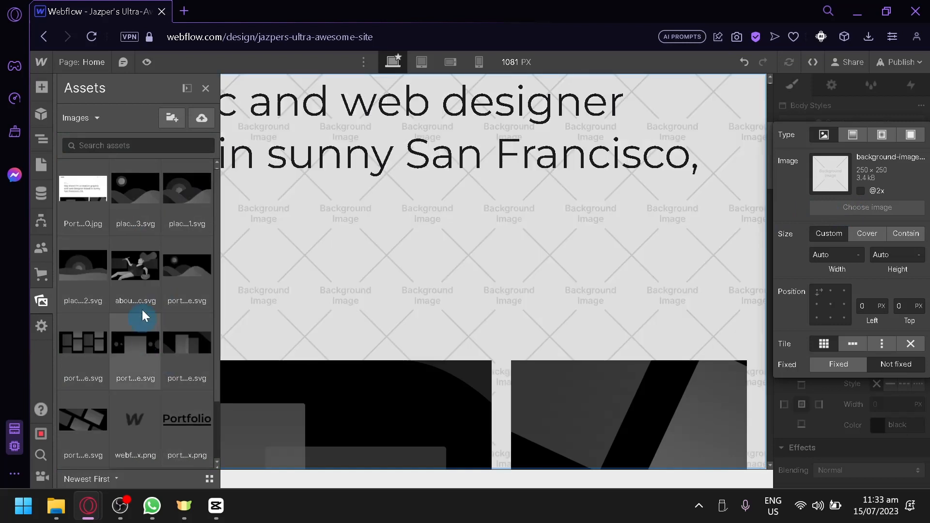
left_click(129, 205)
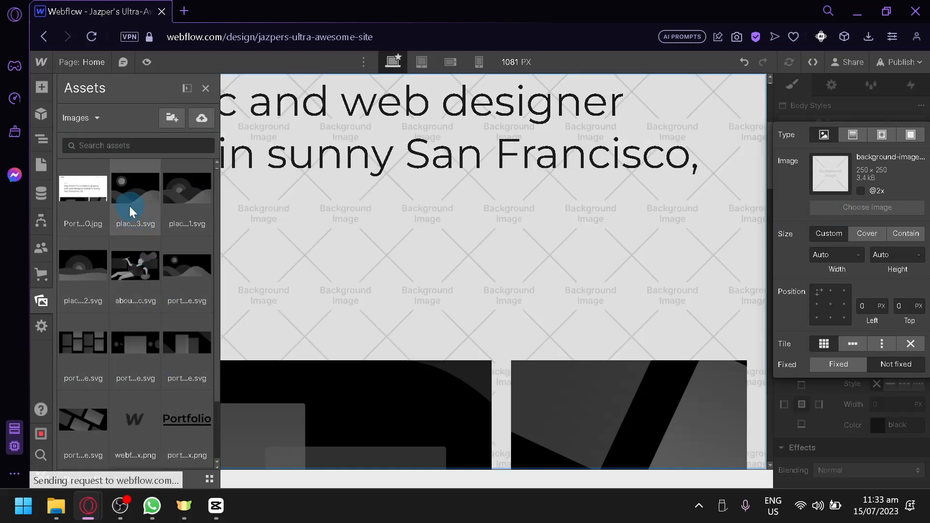
left_click(747, 221)
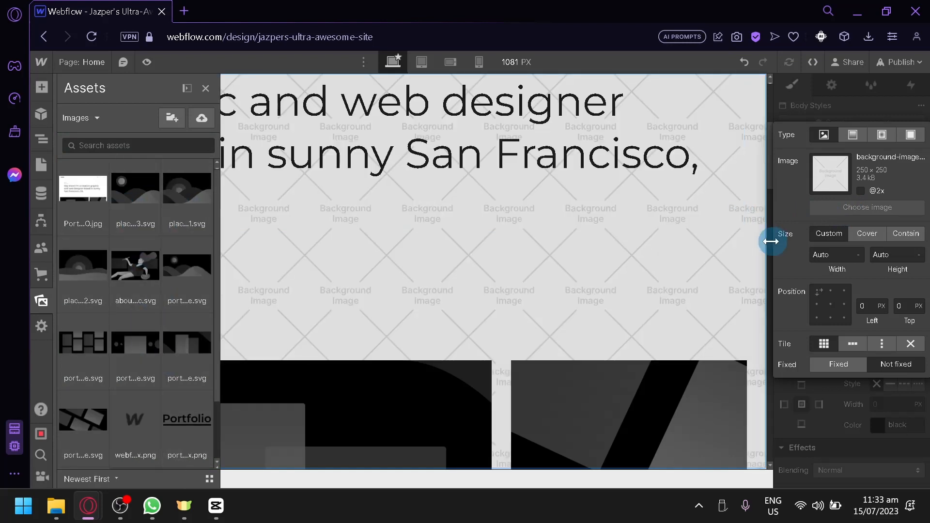
left_click(205, 89)
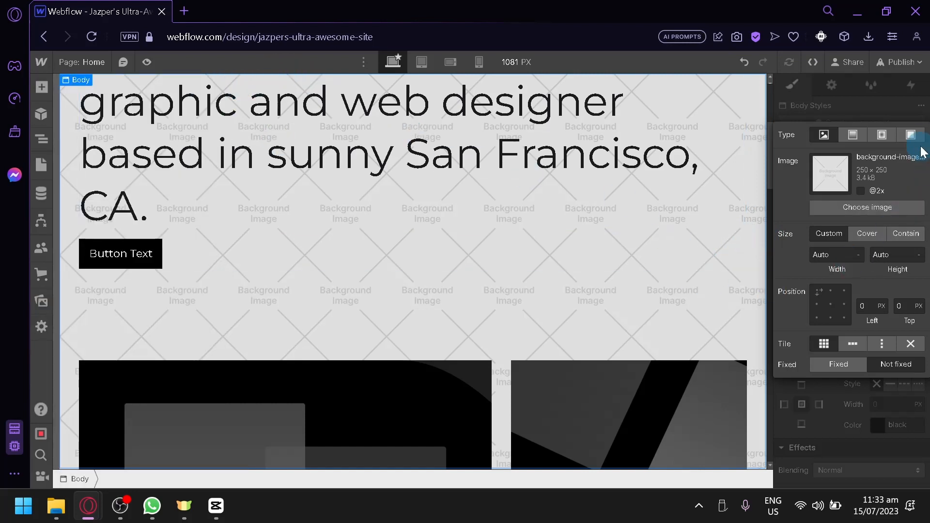
left_click(84, 202)
left_click(145, 255)
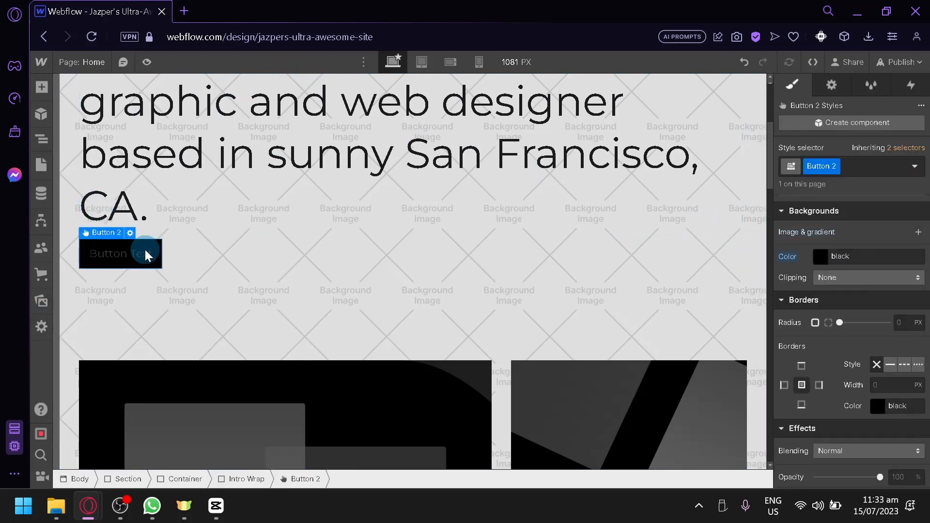
Undo the background image added to the page body.
scroll(438, 334, "up", 5)
scroll(446, 333, "down", 5)
scroll(446, 333, "up", 5)
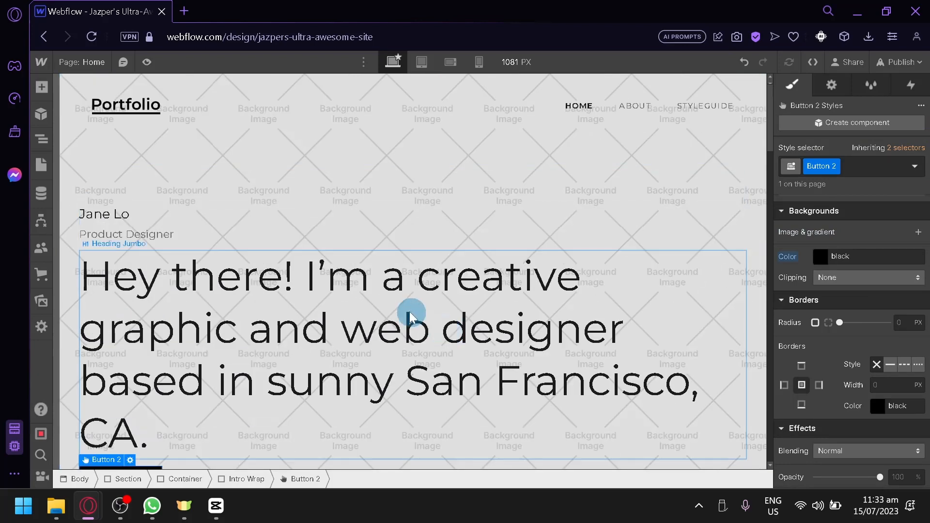
key("ctrl+z")
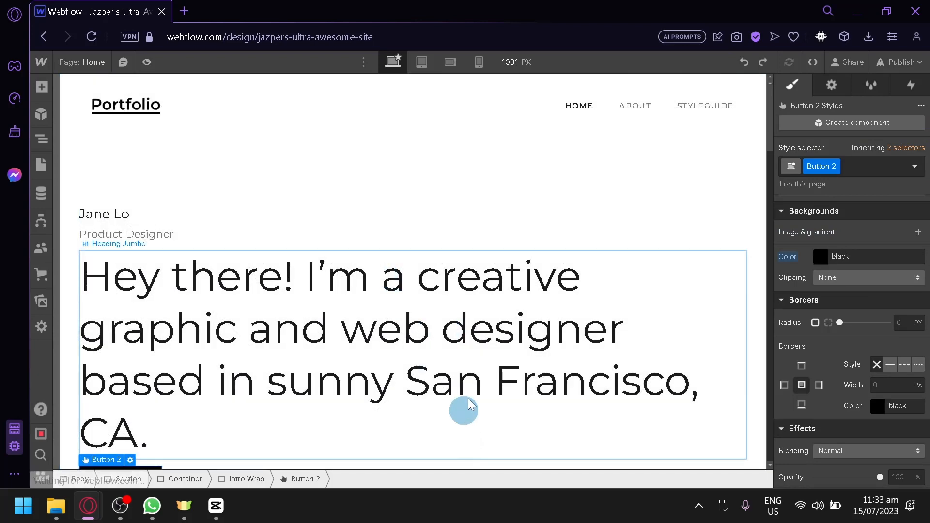
scroll(463, 409, "down", 5)
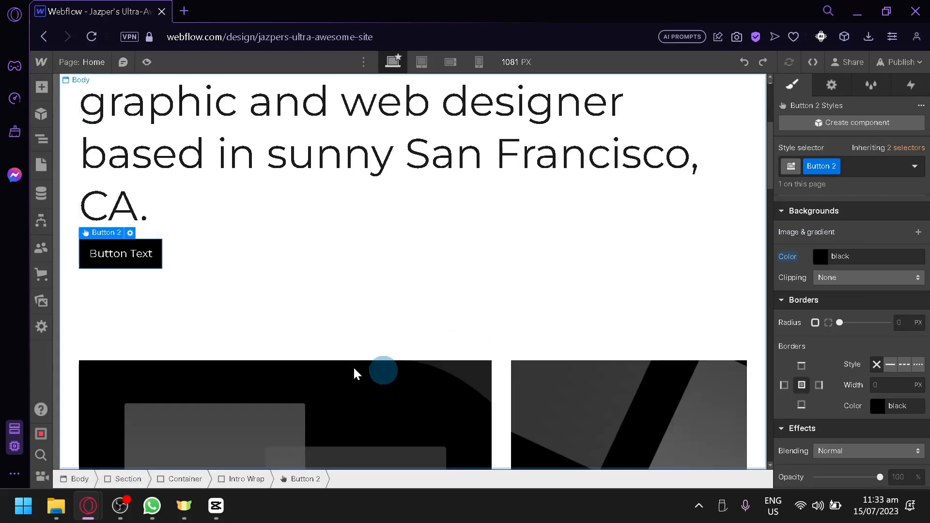
double_click(134, 249)
right_click(134, 250)
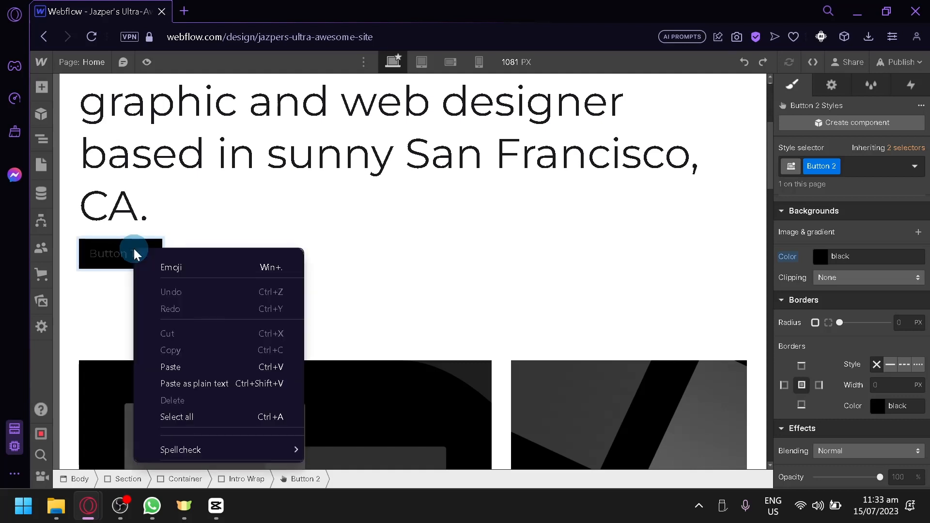
left_click(104, 254)
key("Escape")
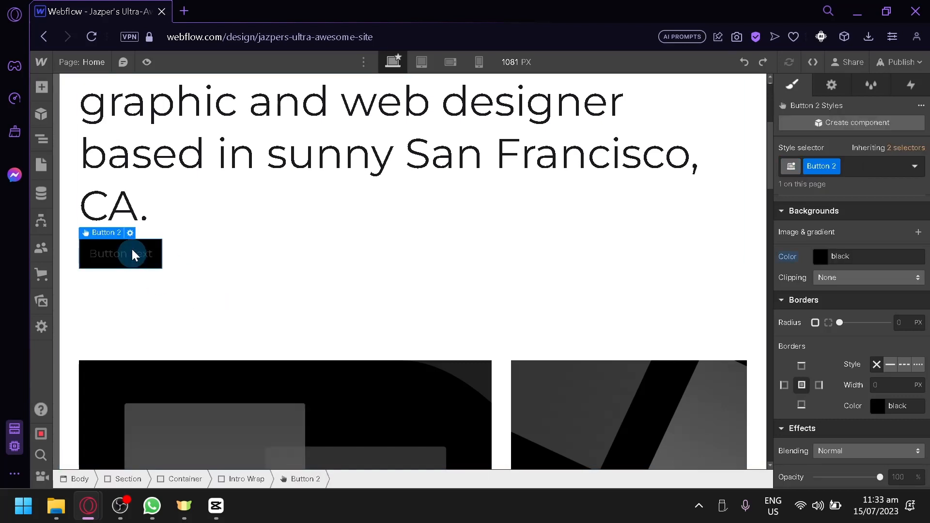
left_click(130, 233)
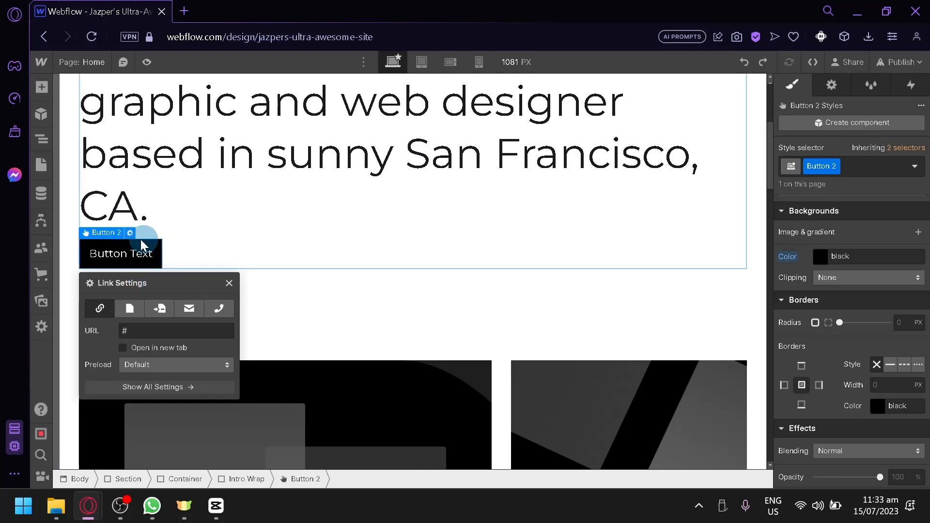
Set the background colour of the button below the intro heading to magenta #d508ac.
left_click(129, 256)
scroll(838, 289, "down", 5)
scroll(839, 289, "up", 10)
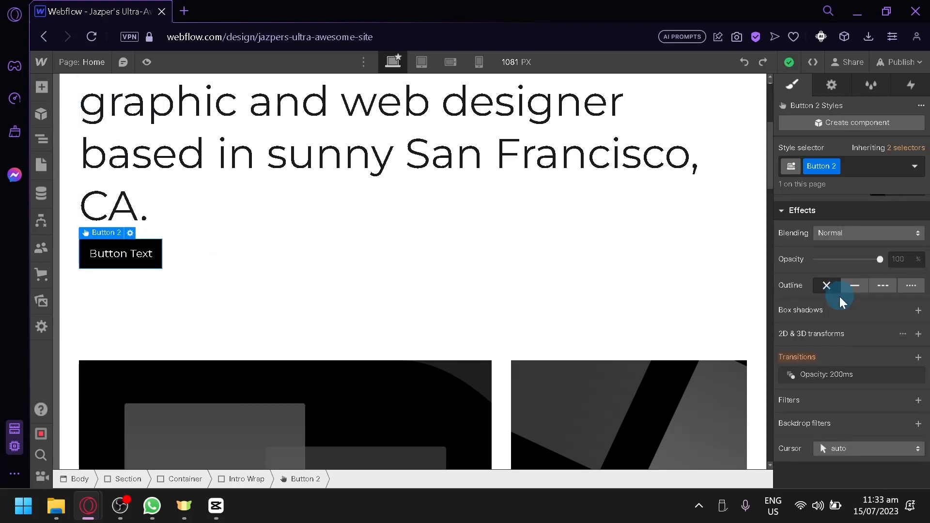
scroll(841, 299, "down", 4)
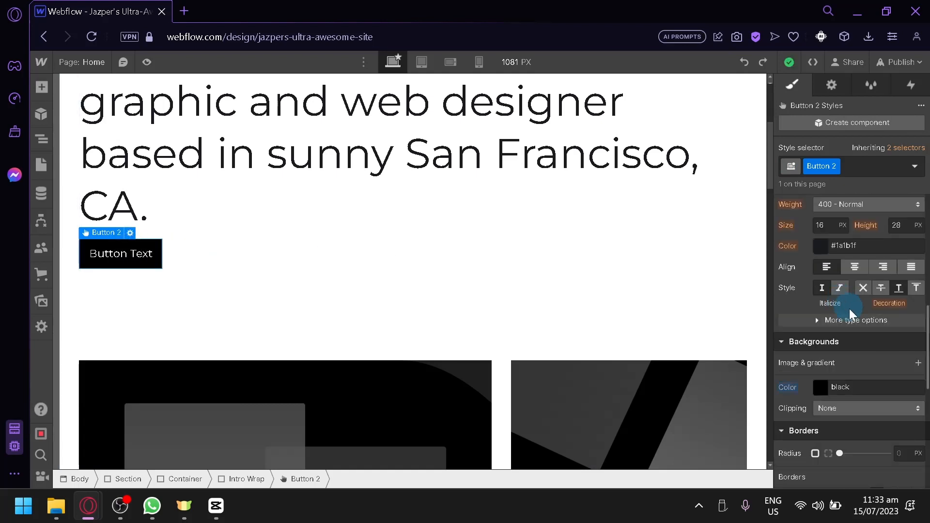
left_click(823, 388)
left_click(919, 329)
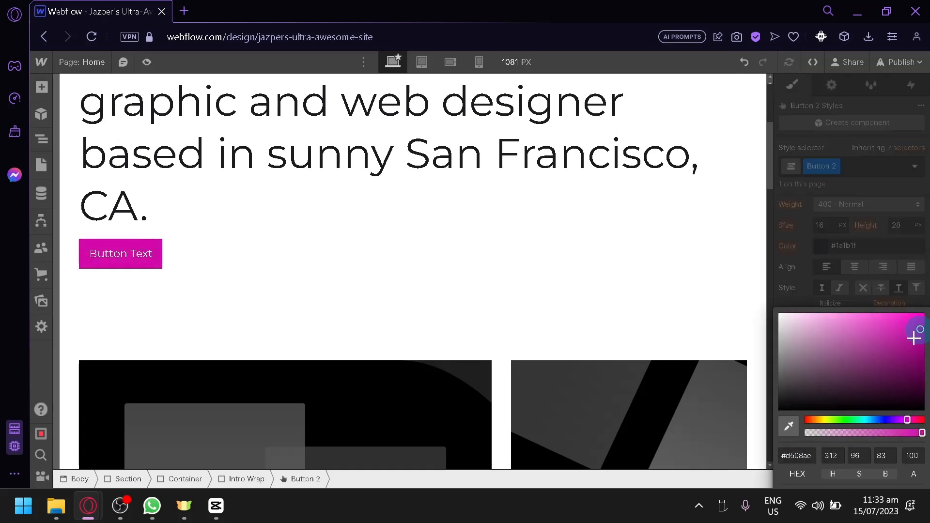
Set the button's background colour to black (#000000) and add a background image layer to it.
left_click_drag(914, 338, 888, 410)
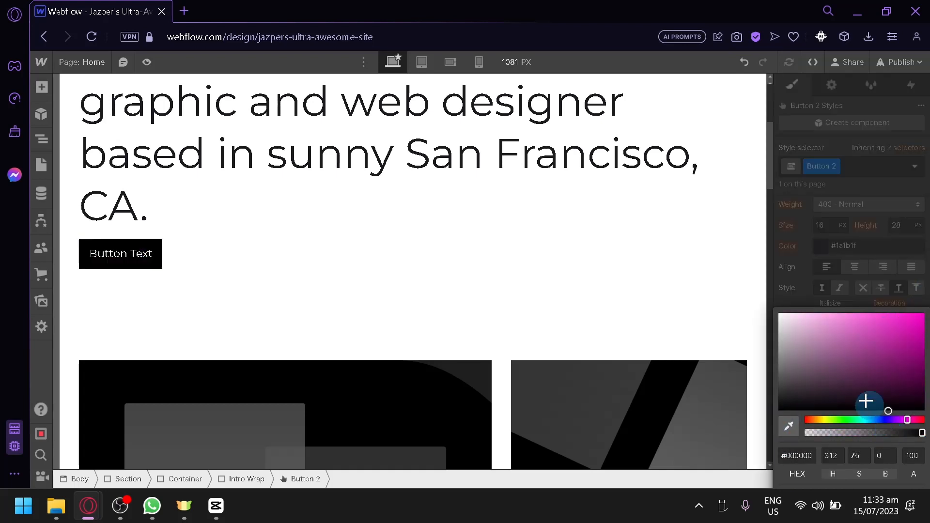
left_click(797, 298)
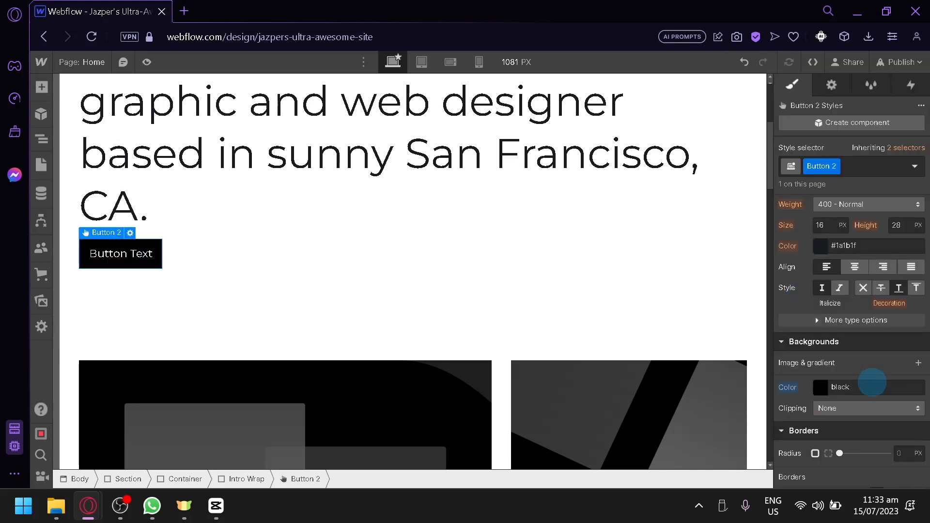
left_click(917, 363)
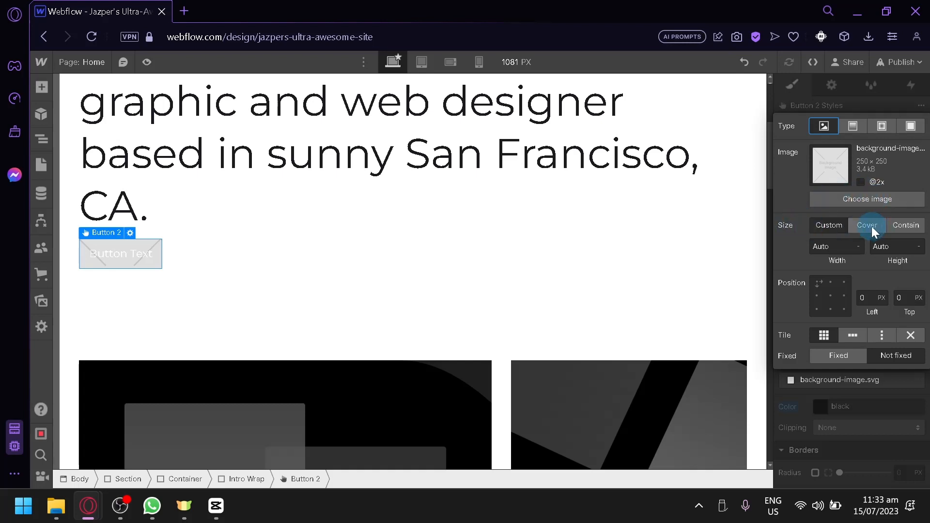
left_click(836, 250)
left_click(876, 356)
left_click(815, 356)
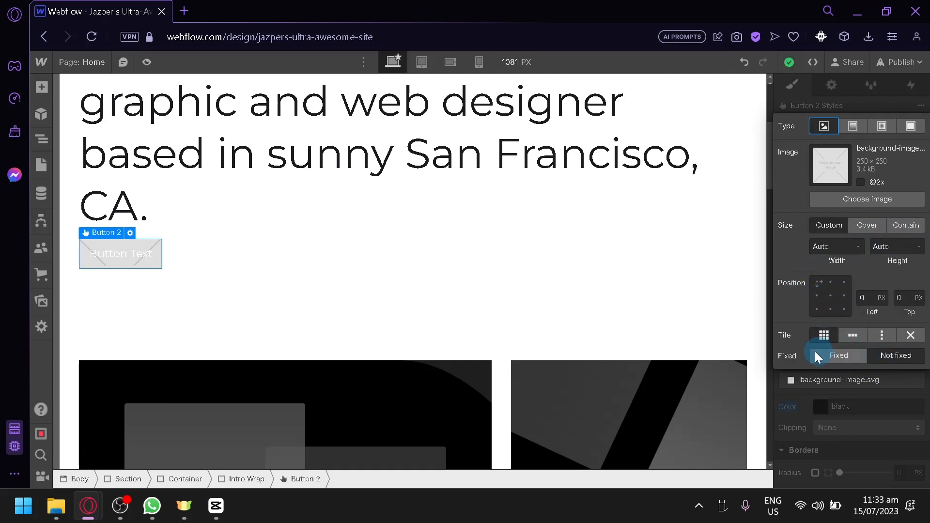
Try other types for the button's background layer: a linear gradient at 132 degrees, a radial gradient and a solid colour overlay.
left_click(855, 127)
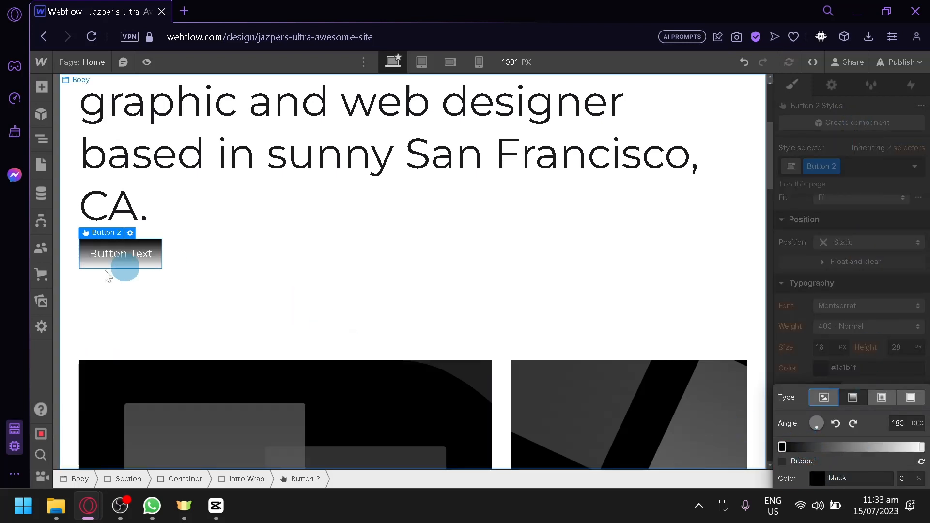
left_click(872, 447)
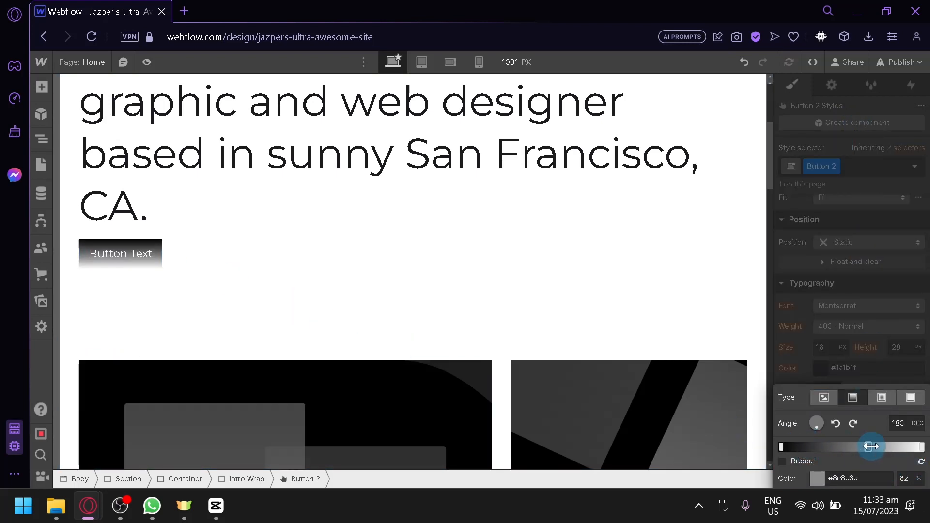
left_click_drag(871, 447, 794, 446)
left_click_drag(919, 438, 698, 312)
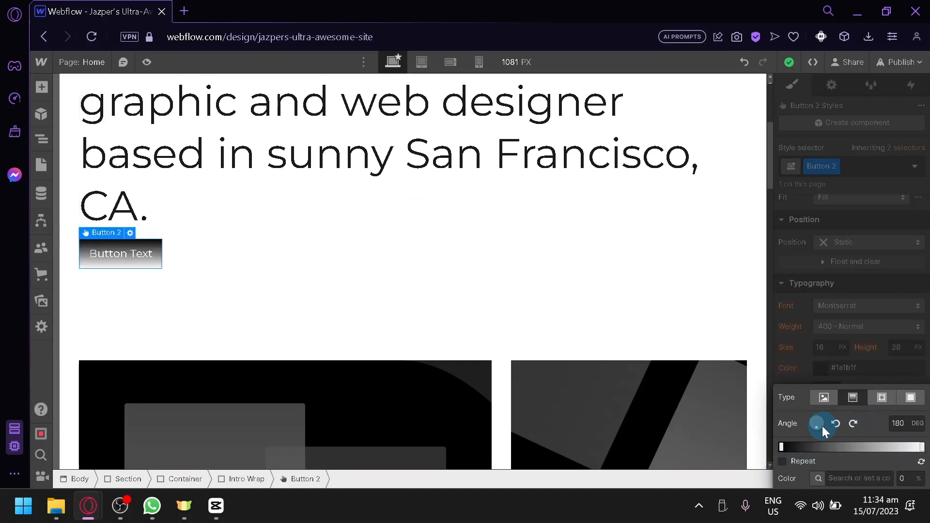
left_click_drag(821, 426, 863, 472)
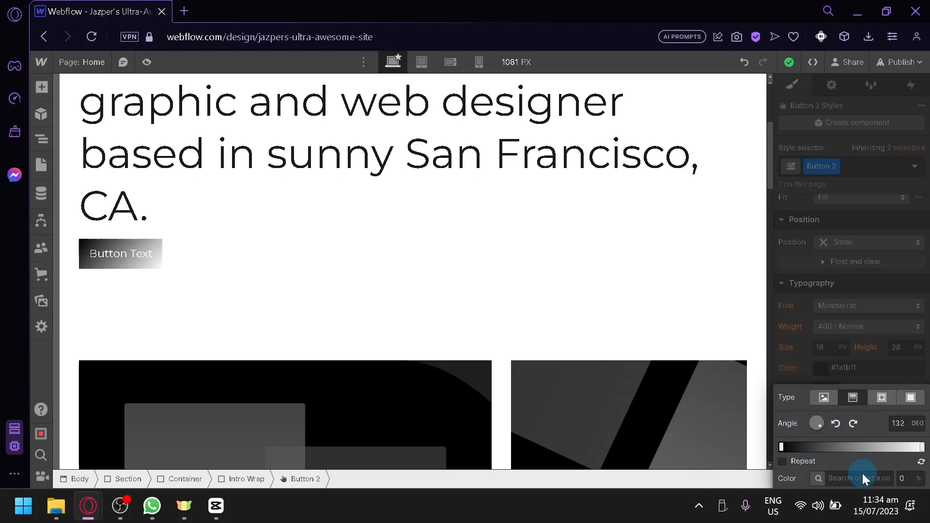
left_click_drag(870, 426, 872, 422)
left_click(888, 402)
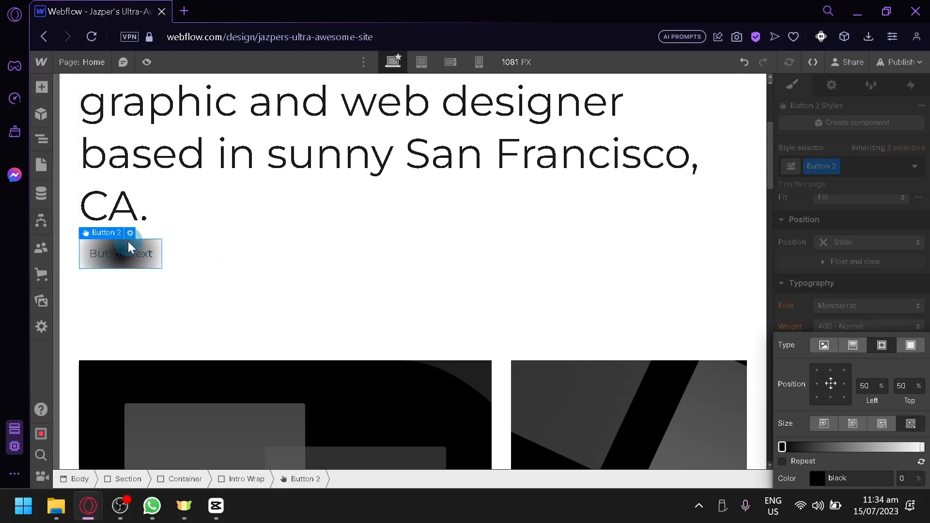
left_click(913, 347)
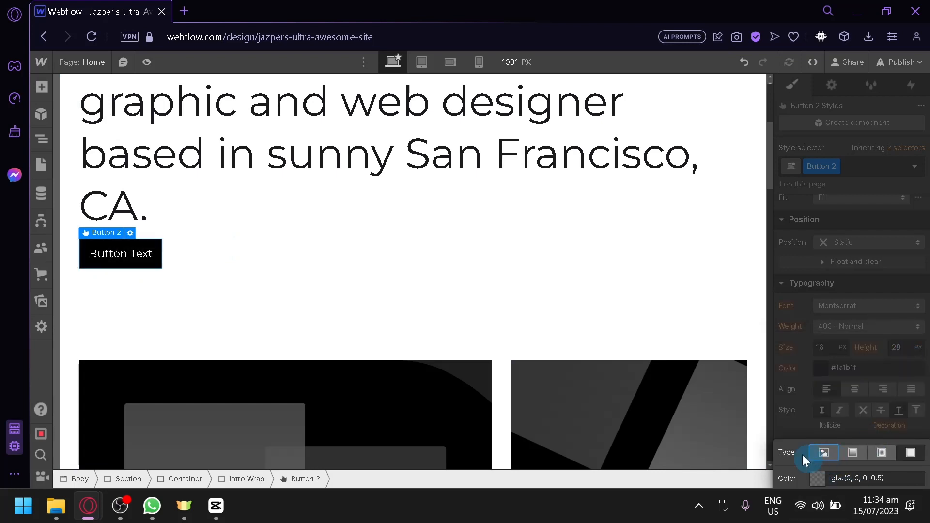
Switch the button's background layer back to an image and open the site's image assets to choose one.
left_click(826, 452)
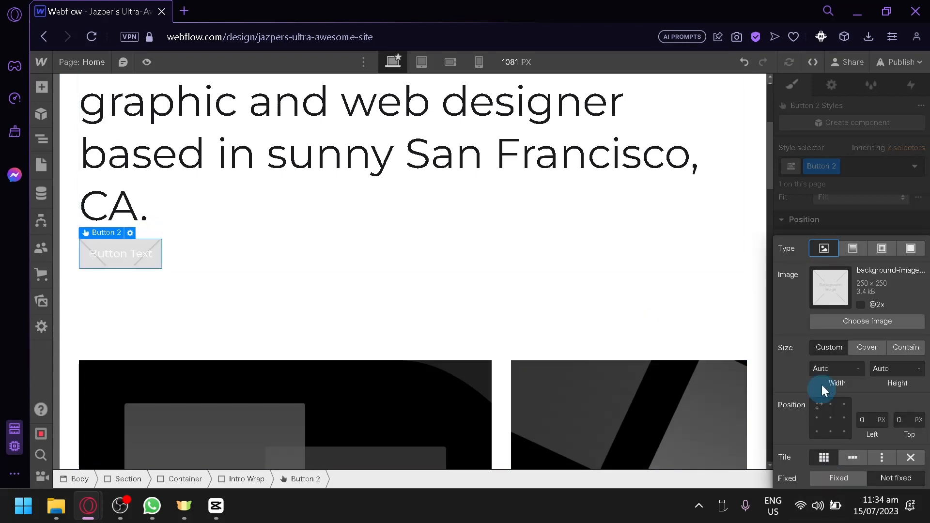
left_click(851, 322)
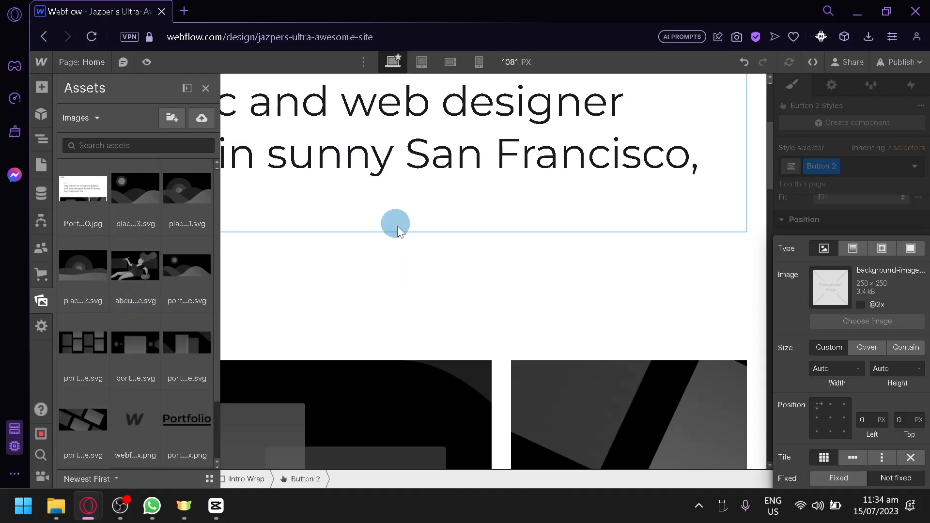
left_click(170, 116)
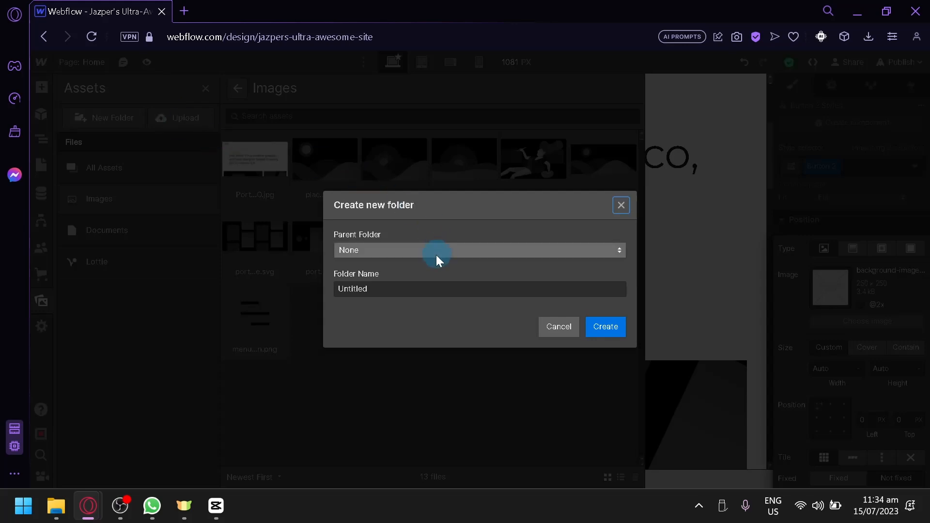
left_click(484, 249)
left_click(556, 326)
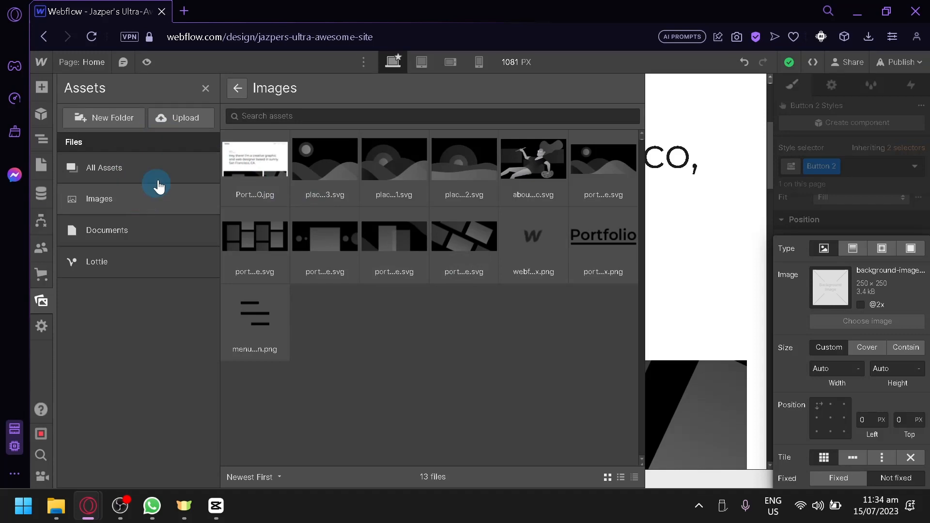
Upload the recently downloaded Pexels JPG of the laid dining table to the site's assets.
left_click(181, 118)
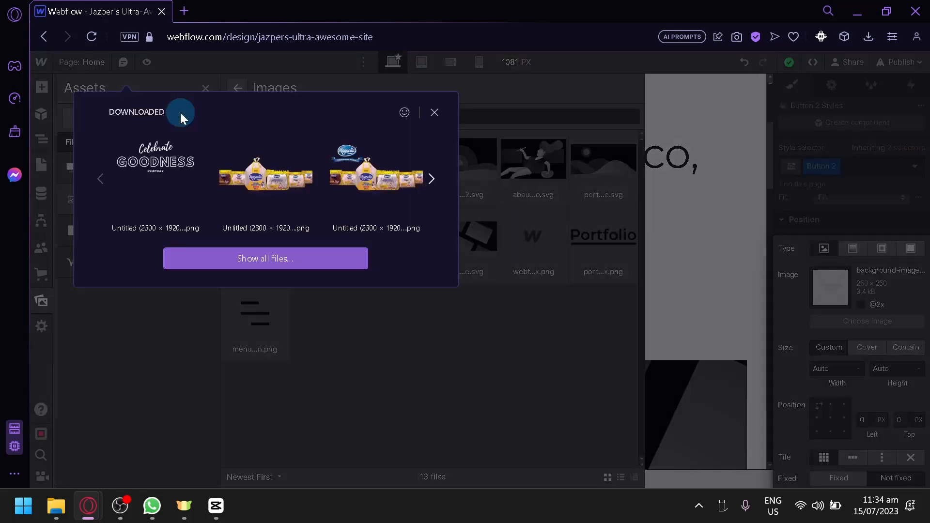
left_click(436, 180)
left_click(436, 179)
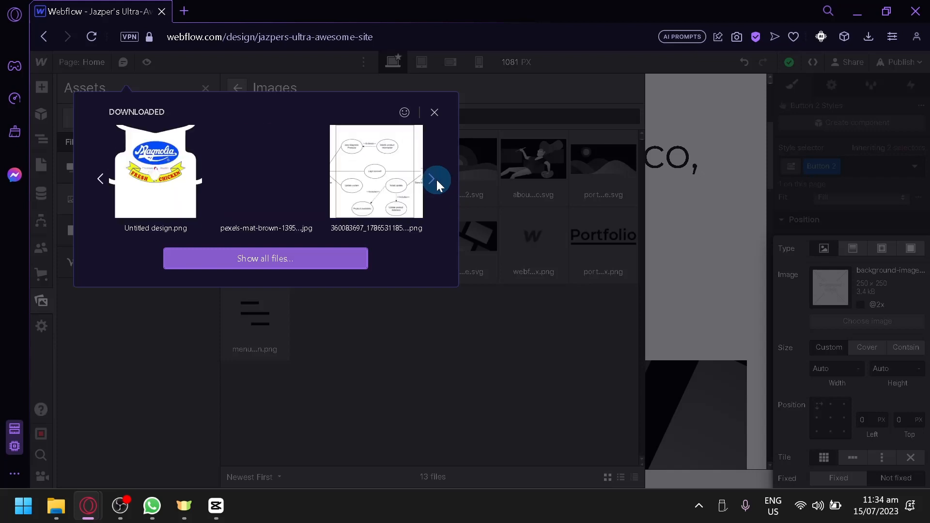
left_click(435, 180)
left_click(99, 177)
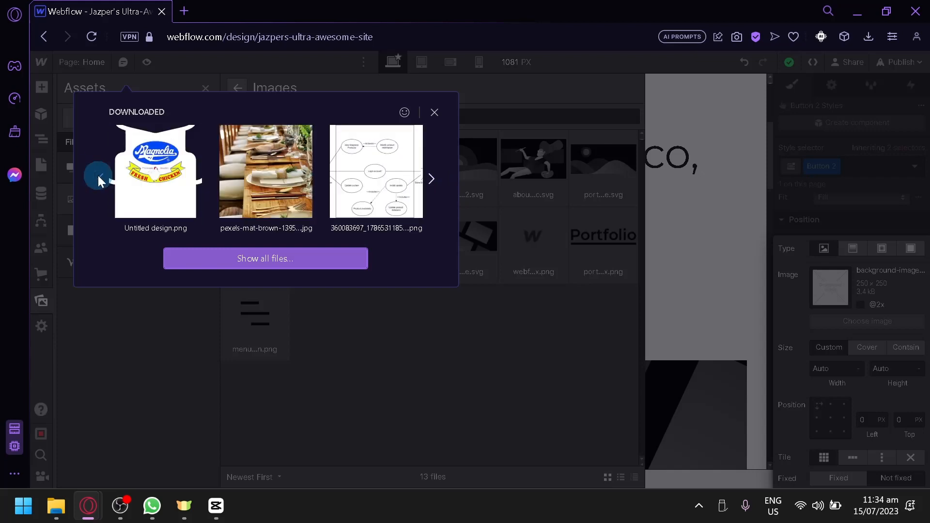
left_click(269, 194)
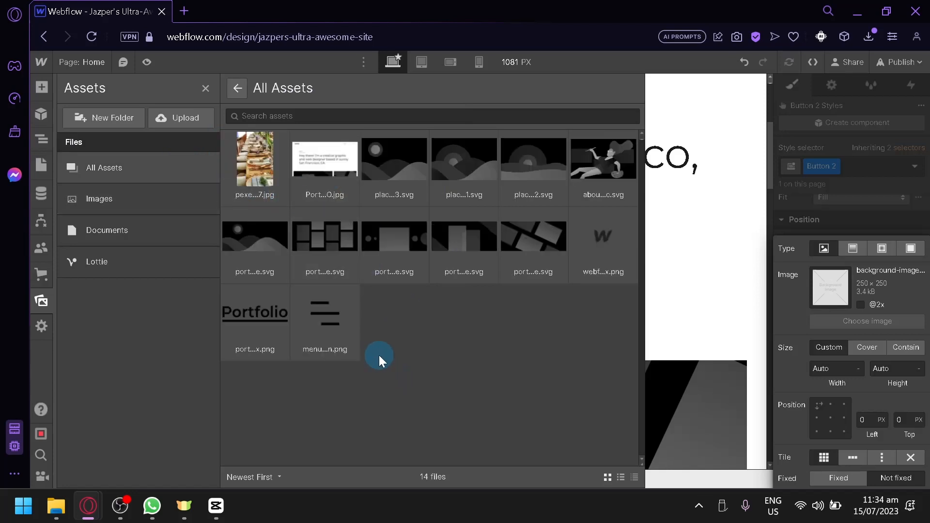
Use the uploaded dining table photo as the button's background image and close the layer settings.
left_click(265, 178)
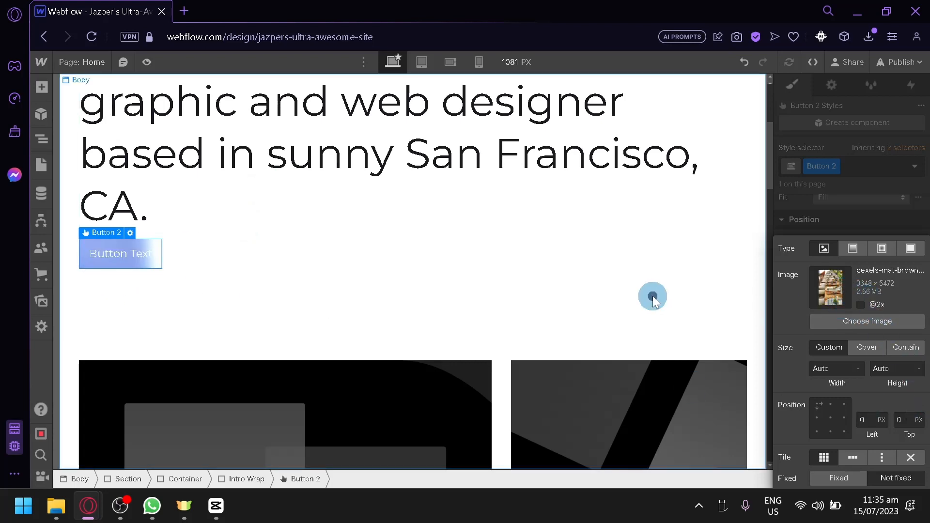
left_click(241, 266)
left_click(140, 267)
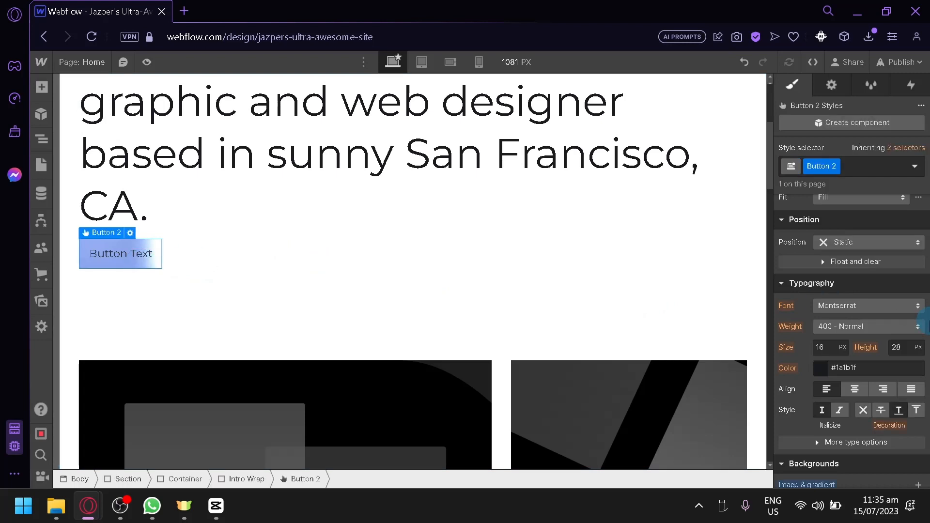
Add a second background layer of type image to the button, using the same dining table photo.
scroll(860, 379, "down", 5)
scroll(850, 388, "up", 10)
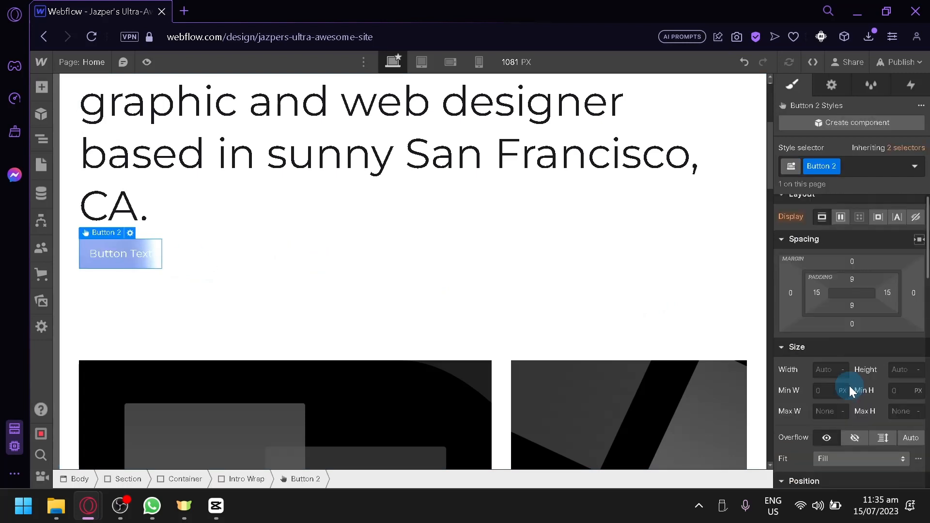
scroll(849, 386, "down", 8)
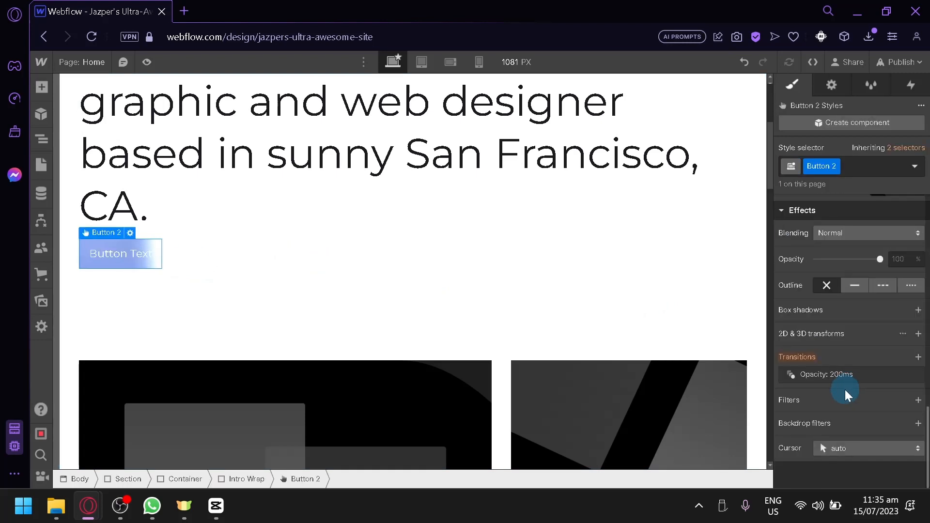
scroll(844, 389, "up", 5)
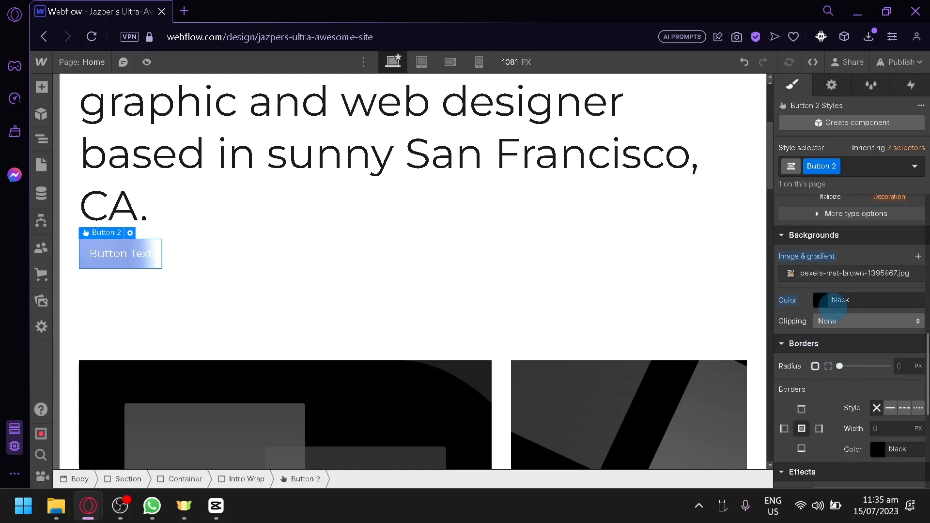
left_click(918, 257)
left_click(858, 159)
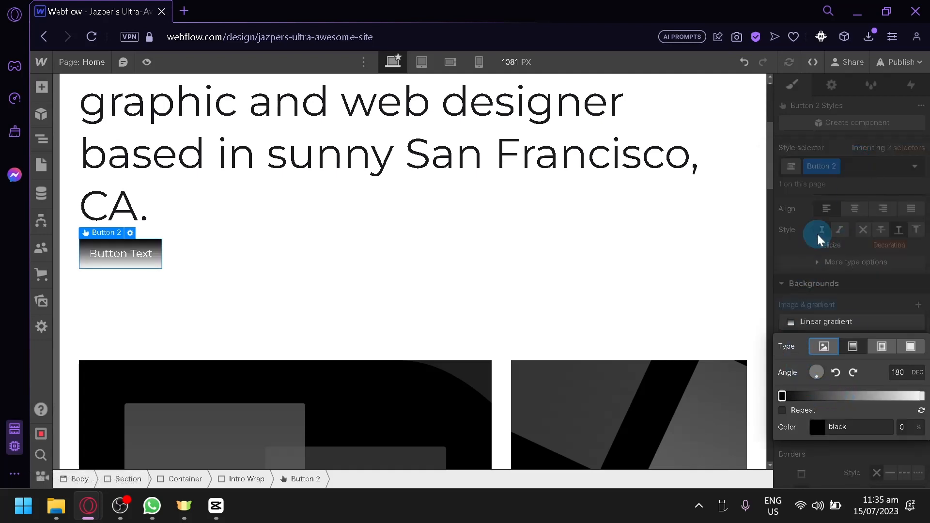
left_click(911, 348)
left_click(818, 353)
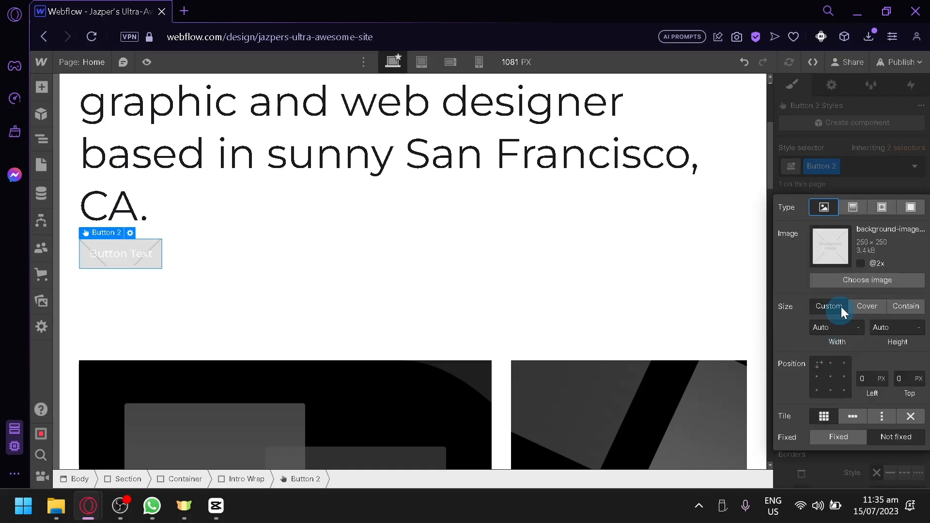
left_click(848, 281)
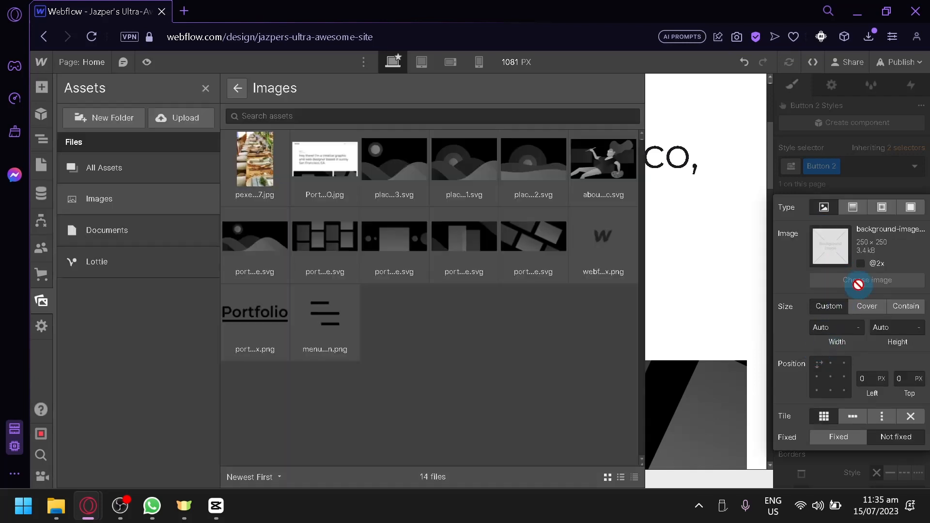
left_click(239, 182)
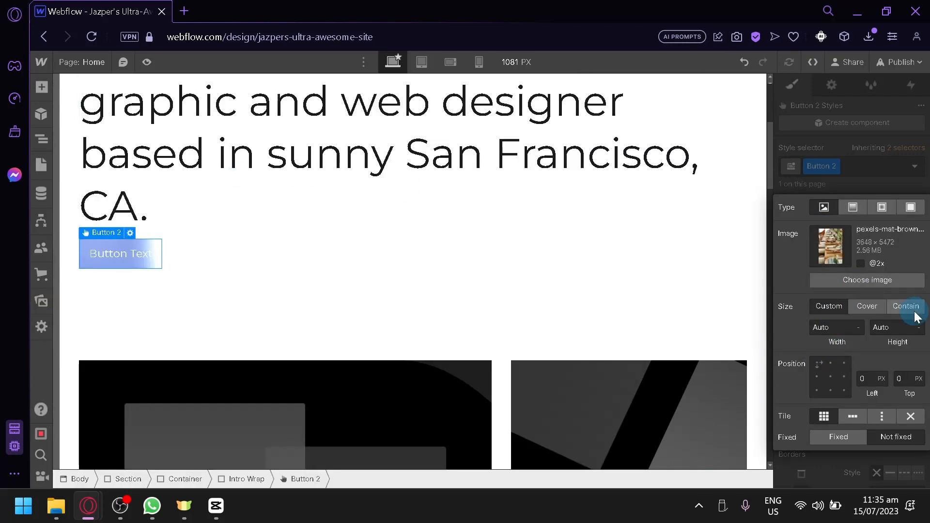
Set the size of the button's new background image layer to Cover and close the layer settings.
left_click(864, 263)
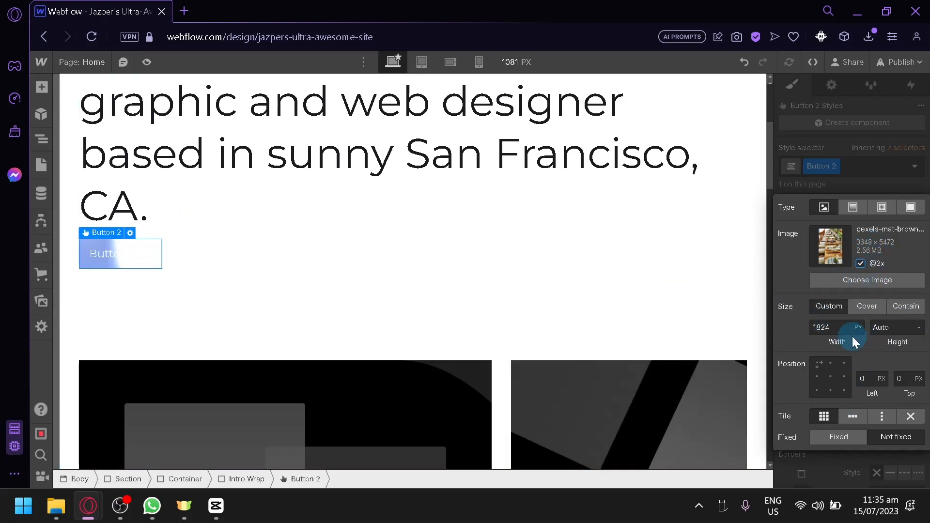
left_click(895, 310)
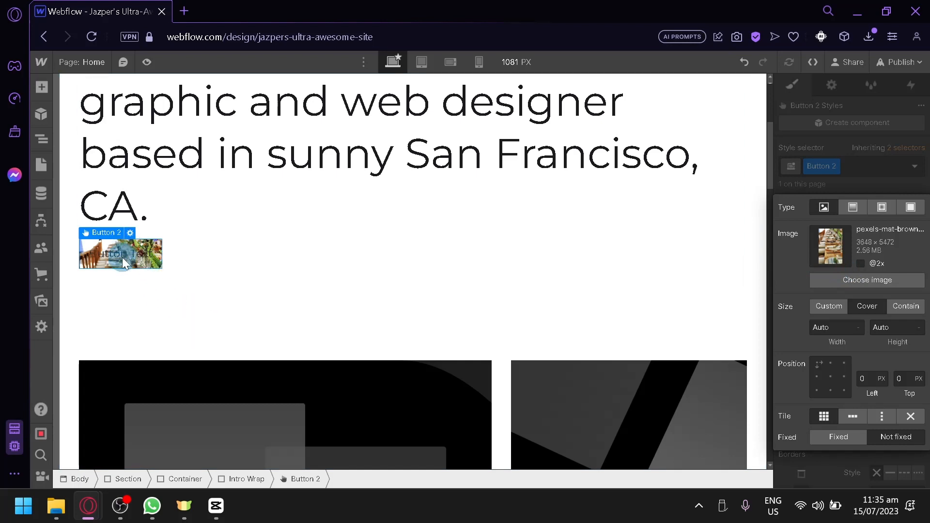
left_click(900, 308)
left_click(882, 312)
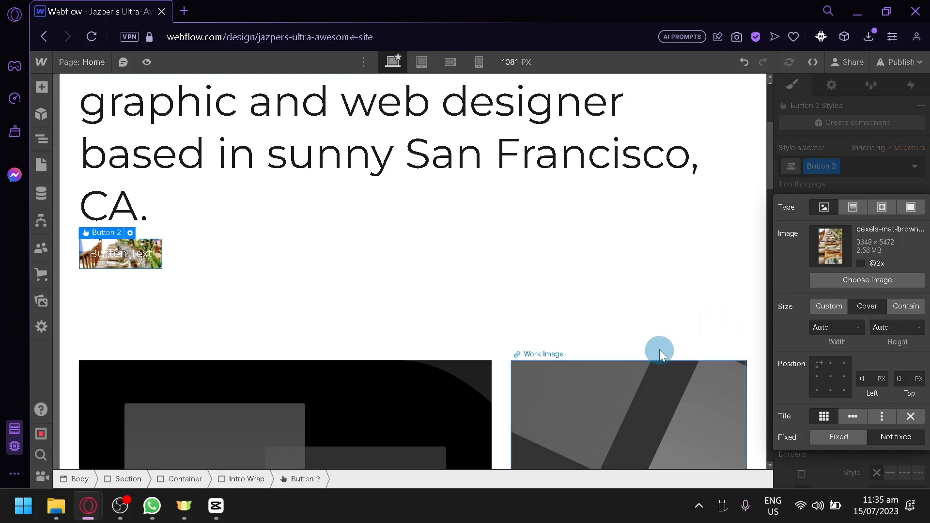
left_click(688, 328)
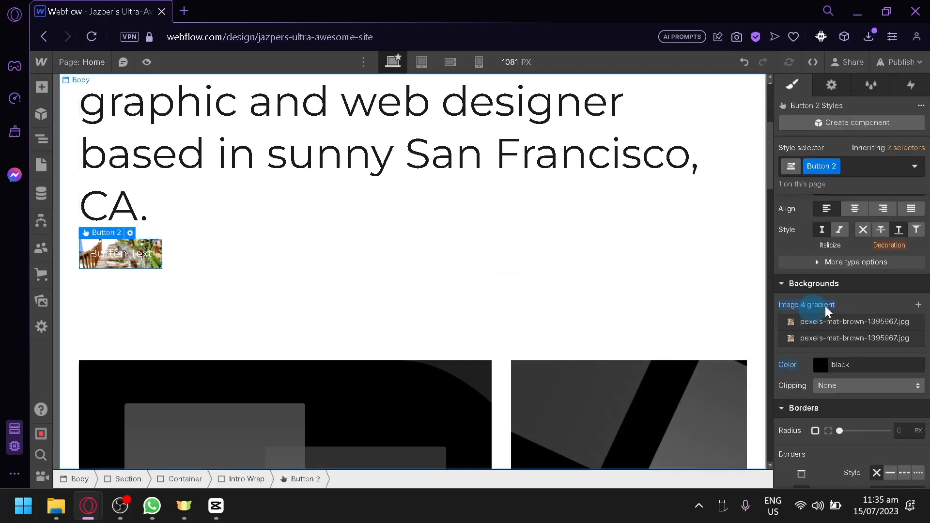
scroll(876, 242, "up", 5)
left_click(904, 170)
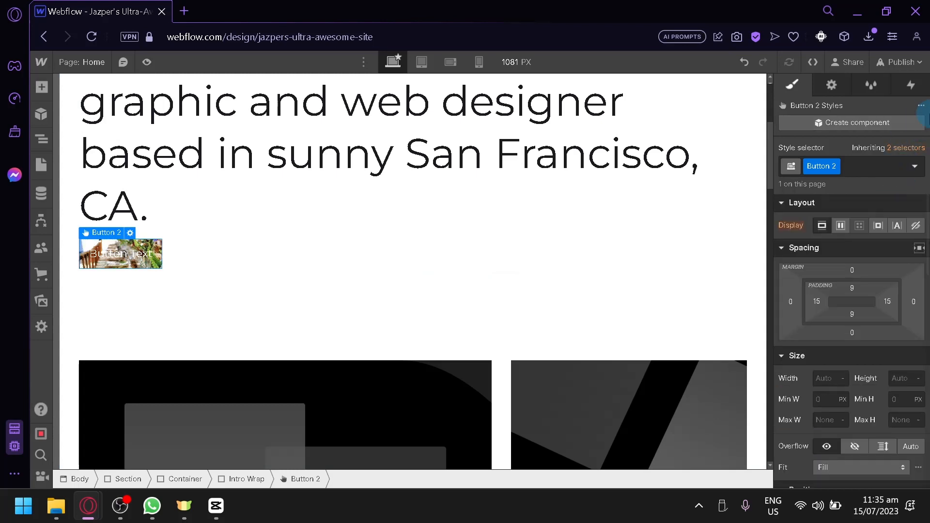
left_click(919, 106)
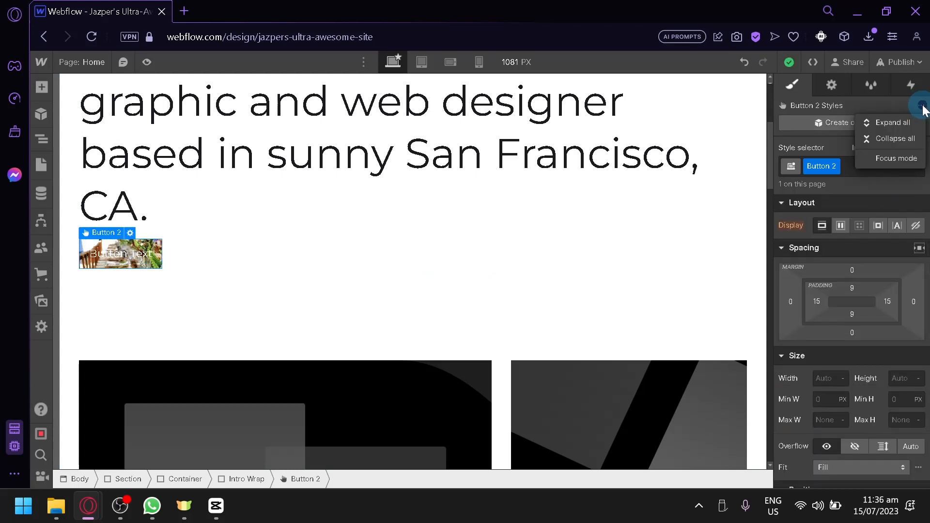
left_click(852, 303)
left_click(785, 206)
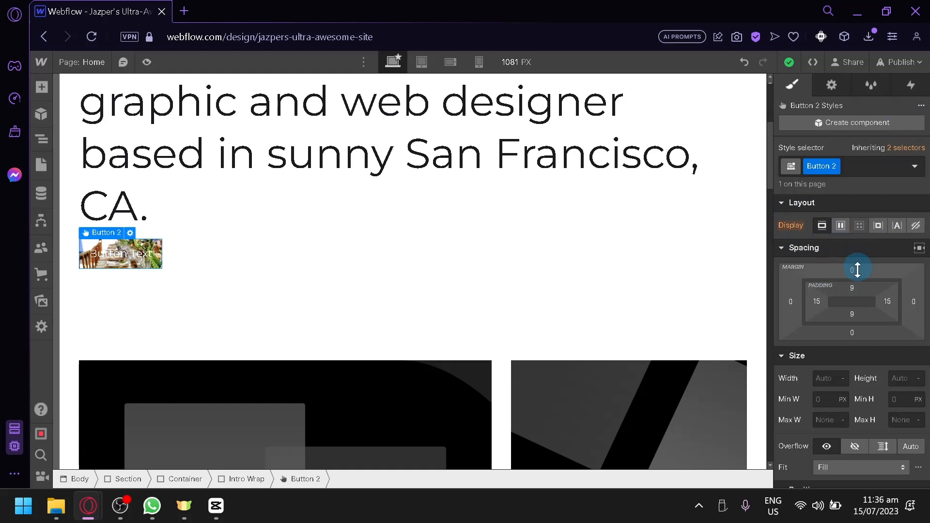
scroll(854, 334, "down", 3)
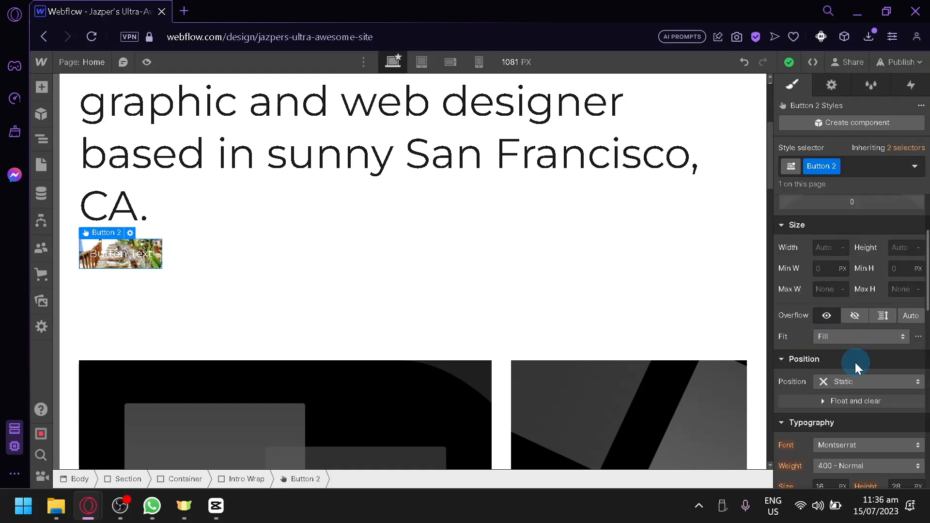
scroll(859, 371, "down", 6)
scroll(867, 257, "up", 3)
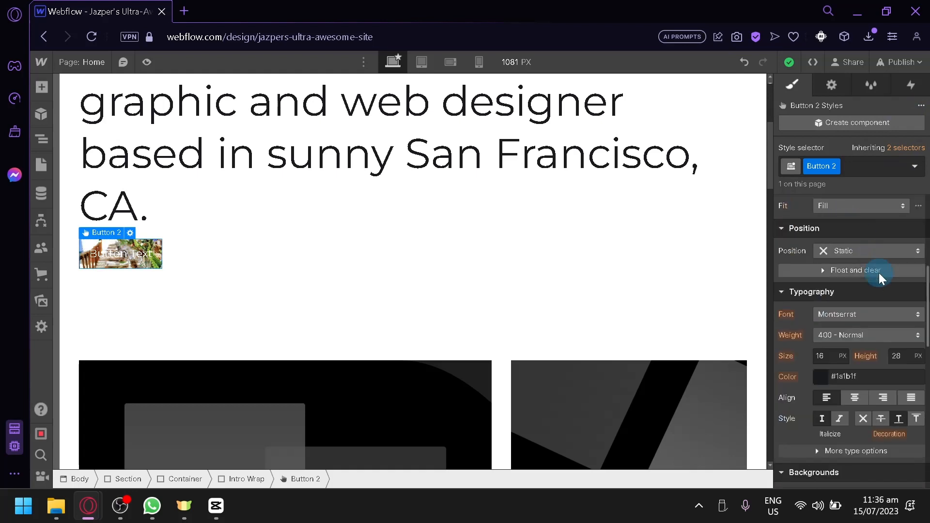
left_click(865, 315)
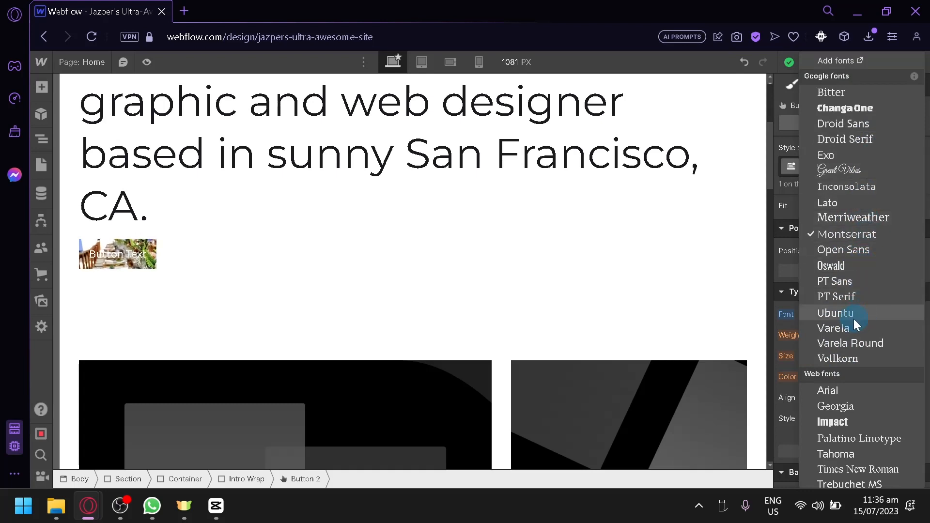
left_click(771, 339)
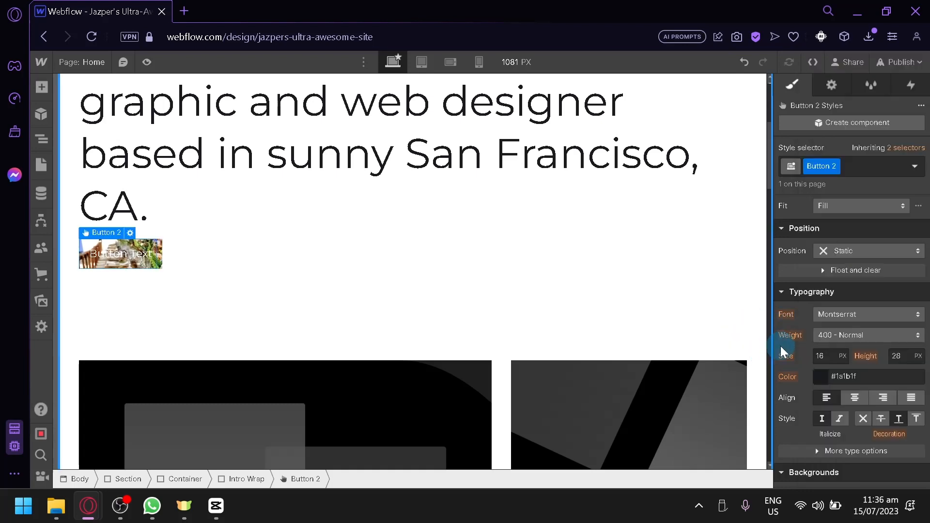
Set the button's text colour to black (#000000) in the typography settings.
left_click(825, 377)
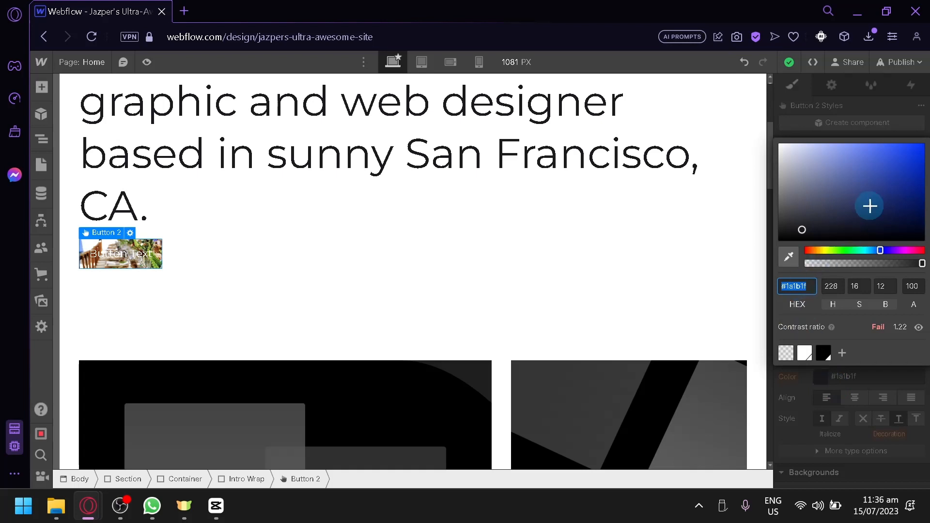
left_click_drag(873, 204, 776, 257)
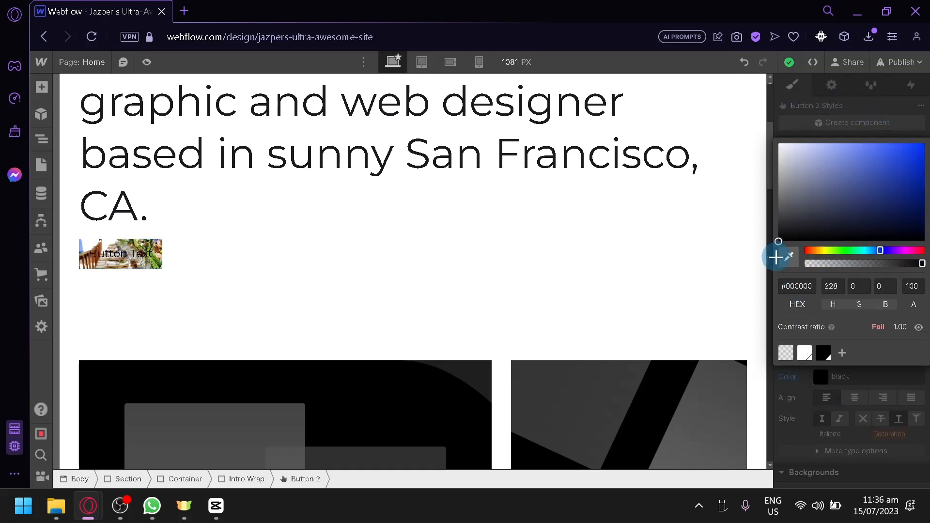
left_click(798, 402)
Remove both dining table photo layers from the button's background, leaving only the black background colour.
scroll(872, 407, "down", 3)
scroll(872, 406, "down", 5)
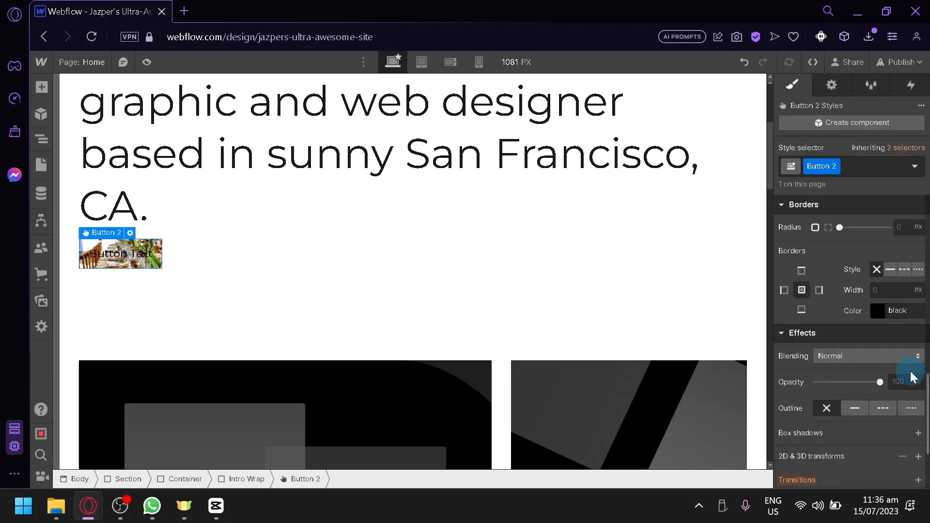
scroll(896, 310, "up", 5)
scroll(893, 348, "down", 5)
scroll(893, 347, "up", 3)
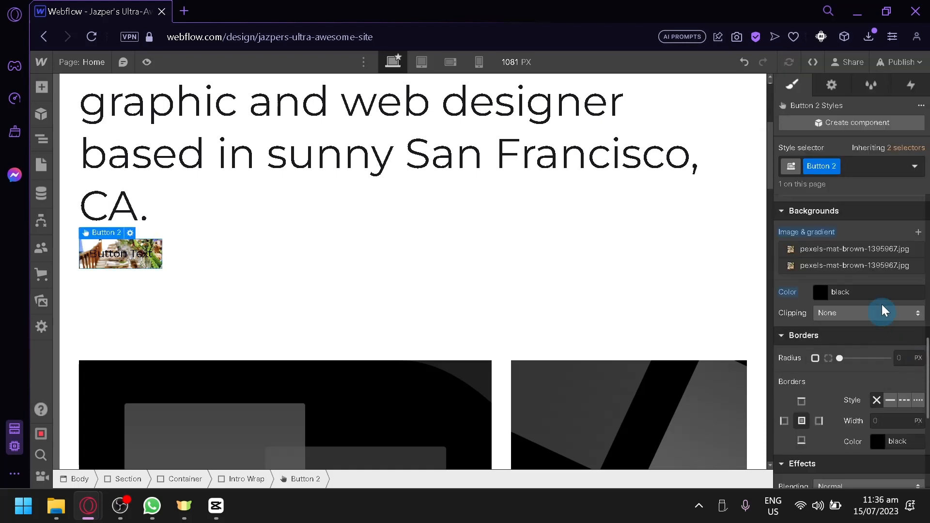
left_click(899, 253)
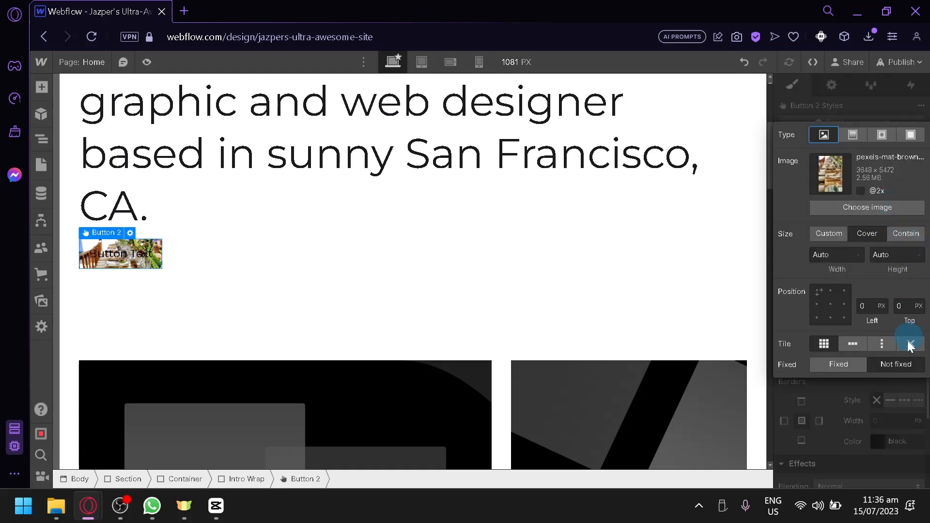
left_click(903, 384)
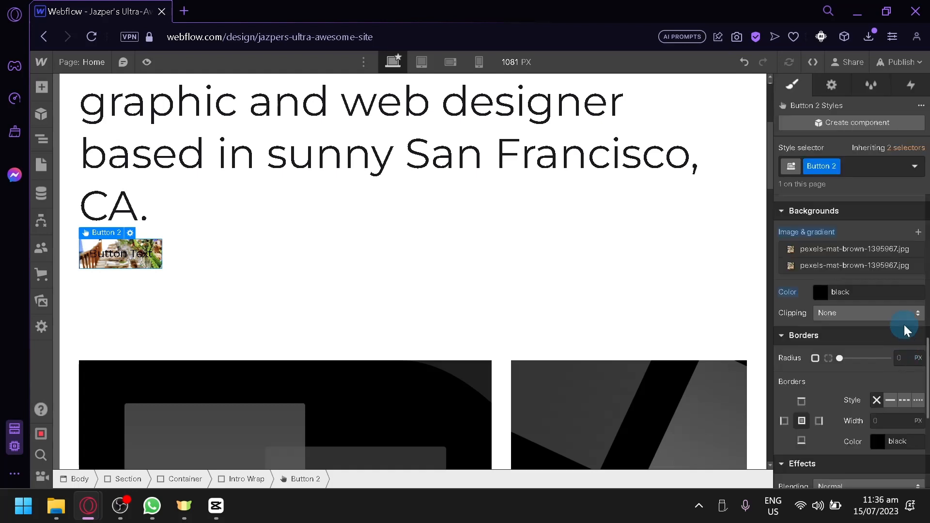
left_click(917, 252)
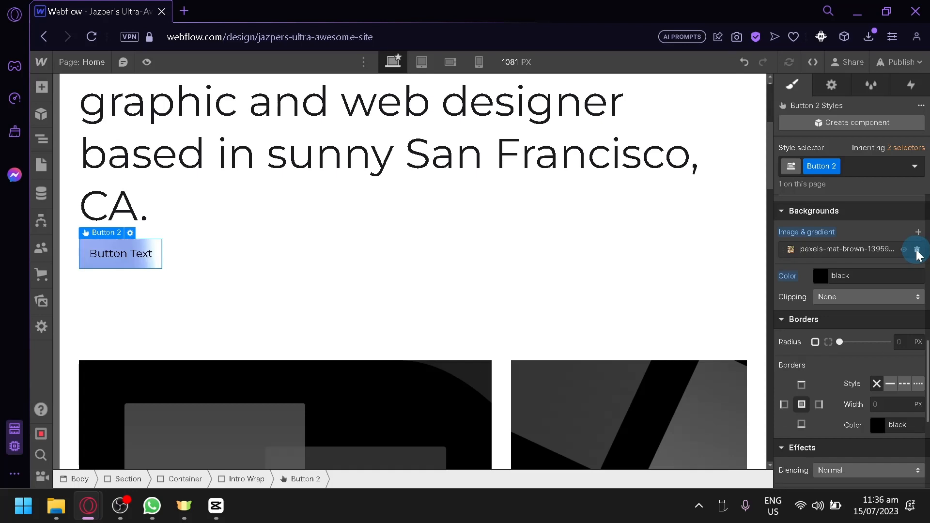
left_click(916, 248)
Set the button's text colour to white (#ffffff) in the typography settings.
scroll(886, 274, "up", 3)
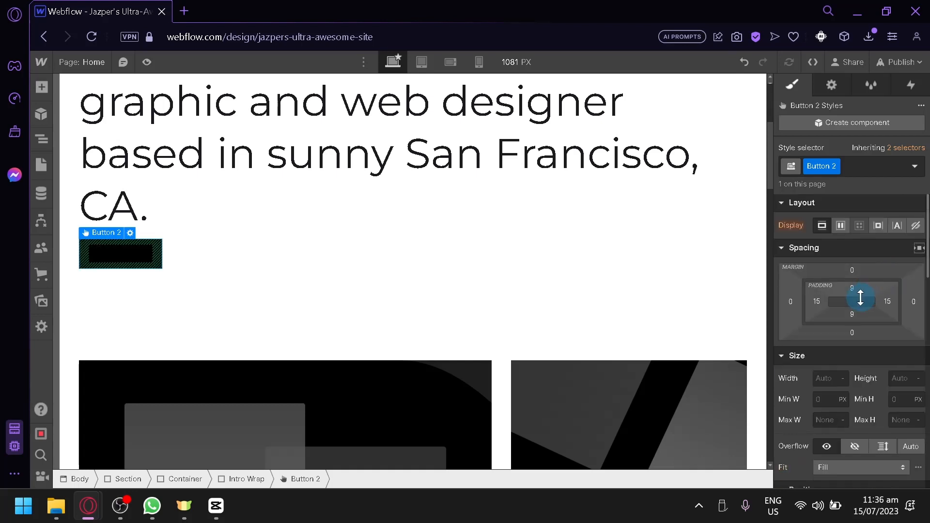
scroll(853, 307, "down", 5)
left_click(824, 381)
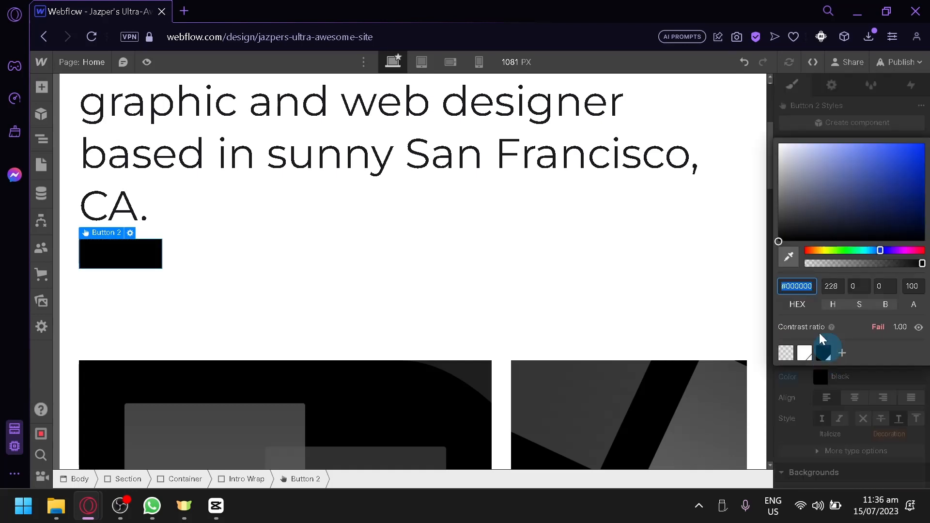
mouse_move(822, 208)
left_mouse_down()
mouse_move(762, 141)
mouse_move(763, 150)
left_mouse_up()
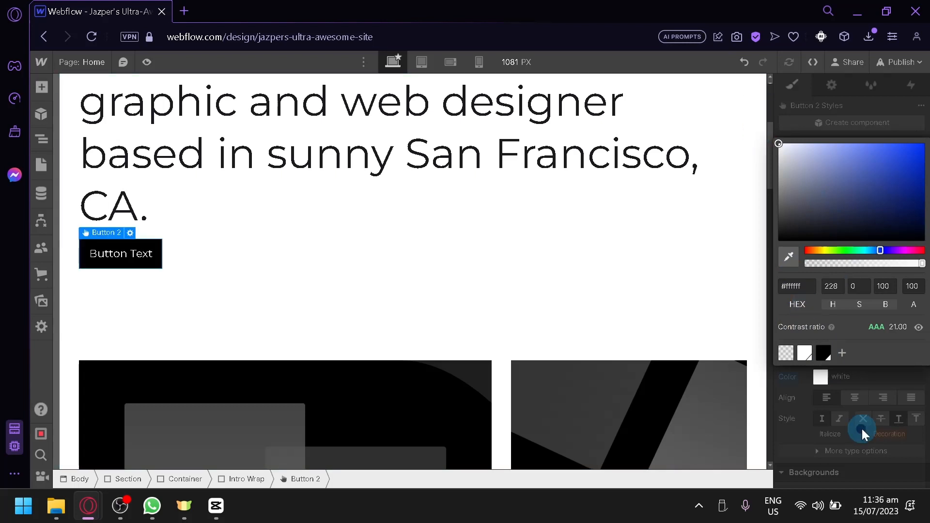
left_click(850, 377)
Browse the Google and web fonts, and set the button text's font to Exo.
left_click(864, 315)
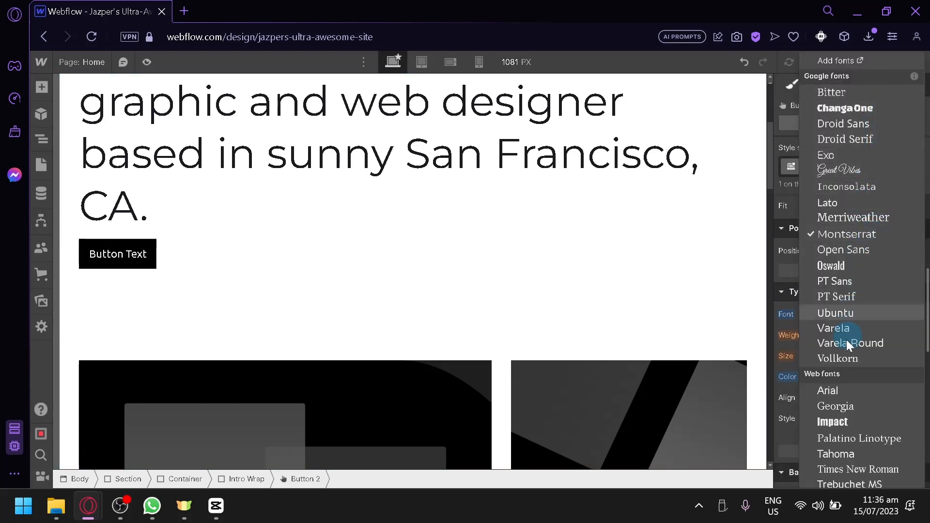
scroll(832, 429, "down", 1)
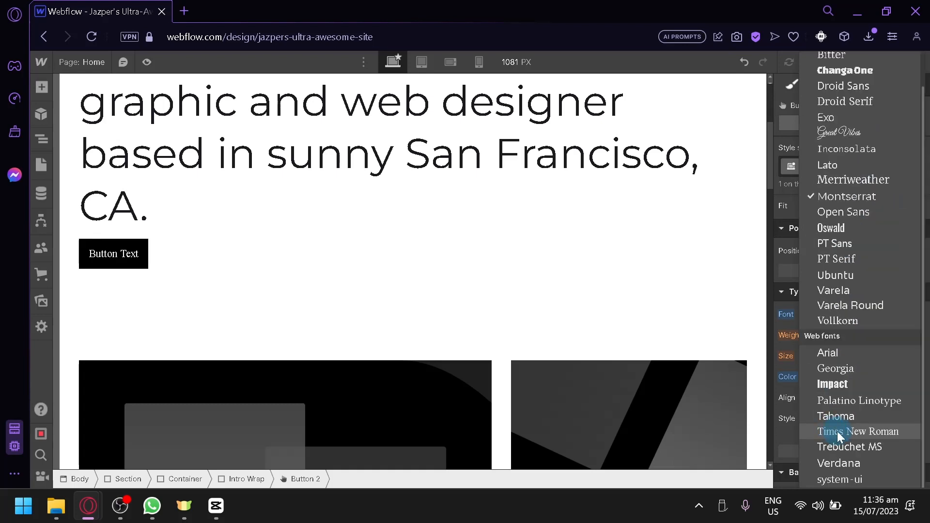
scroll(852, 437, "up", 1)
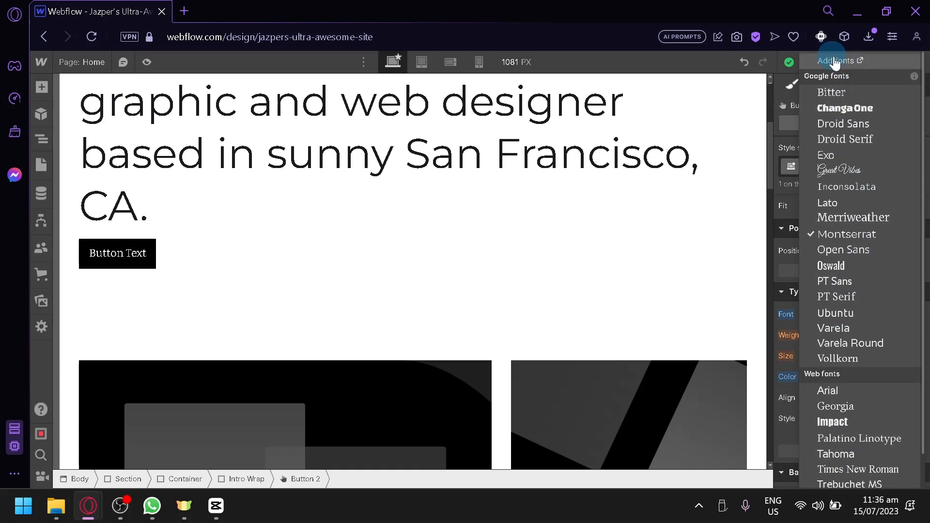
left_click(839, 155)
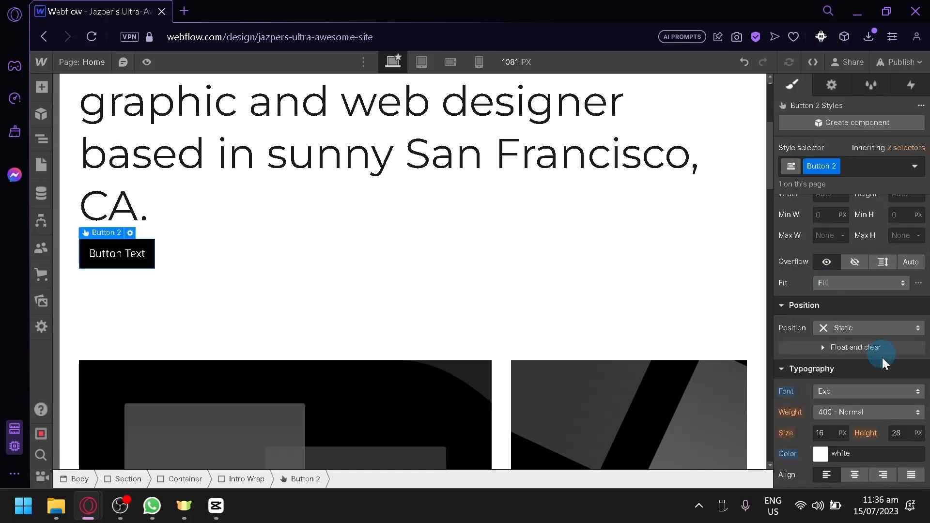
Review the font weight options for the button text and centre-align the text.
scroll(880, 361, "down", 3)
left_click(877, 283)
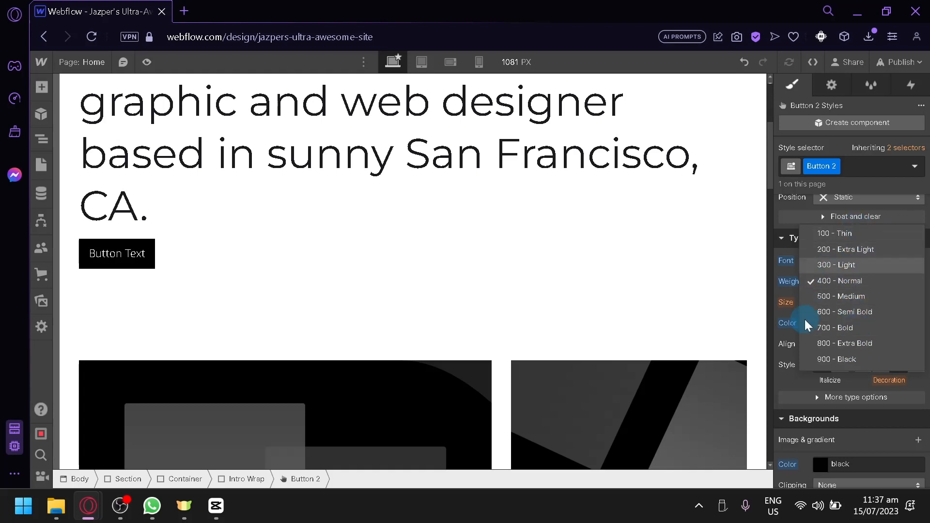
left_click(784, 305)
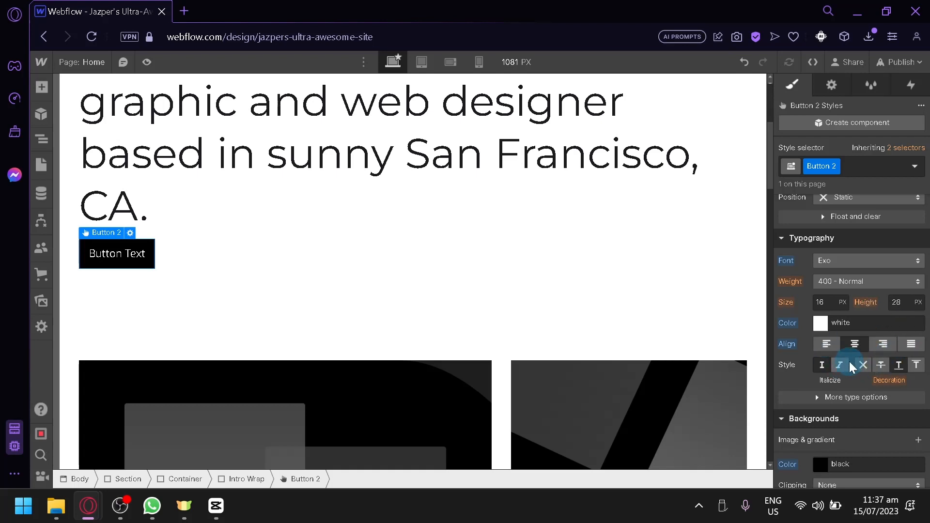
Examine the button's border and effects settings, including the available blending modes.
scroll(850, 363, "up", 5)
scroll(848, 275, "down", 10)
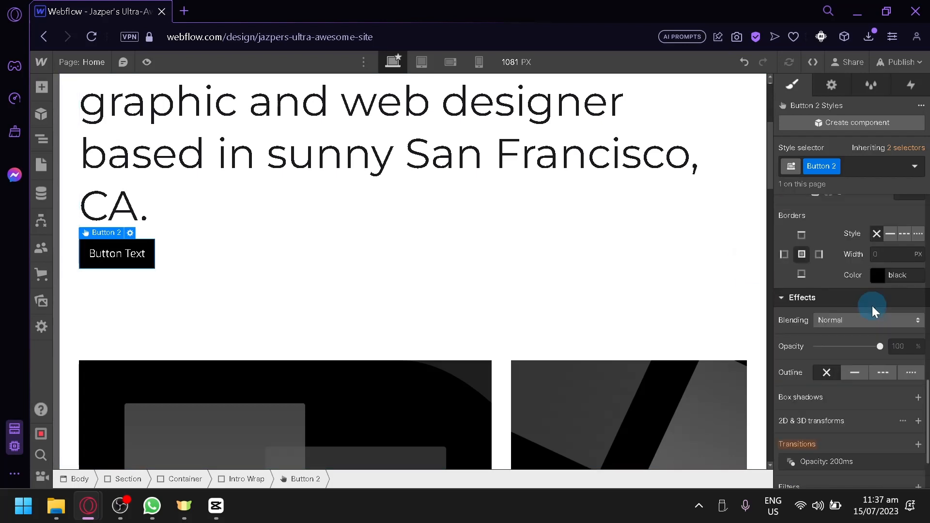
scroll(857, 343, "down", 2)
scroll(843, 320, "up", 3)
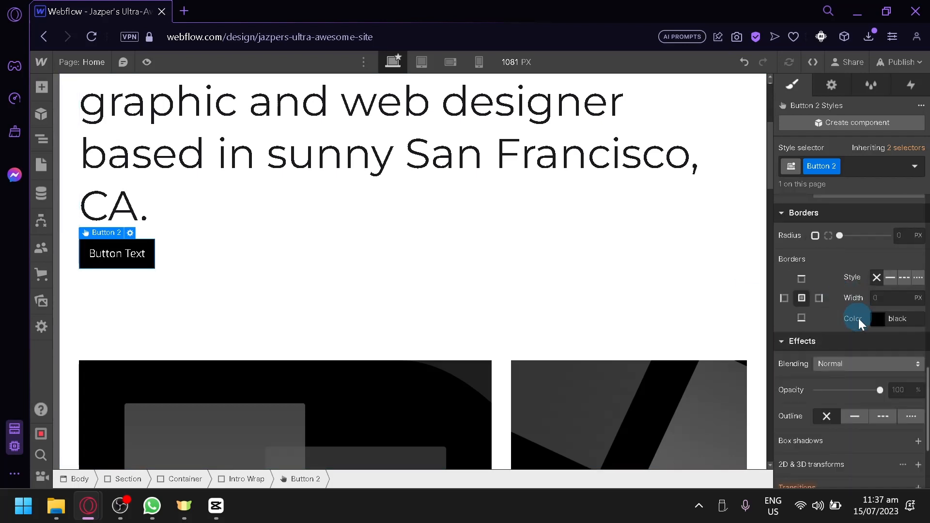
scroll(858, 320, "down", 3)
left_click(861, 234)
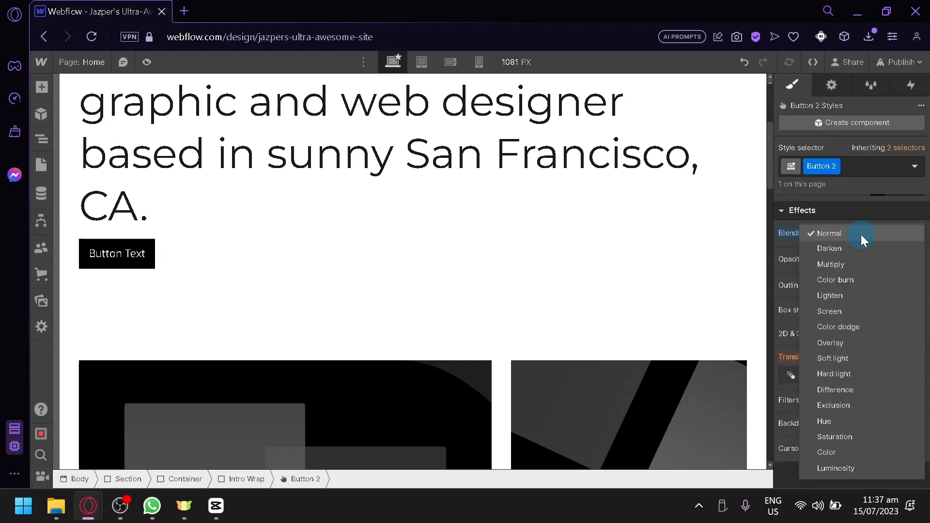
left_click(787, 237)
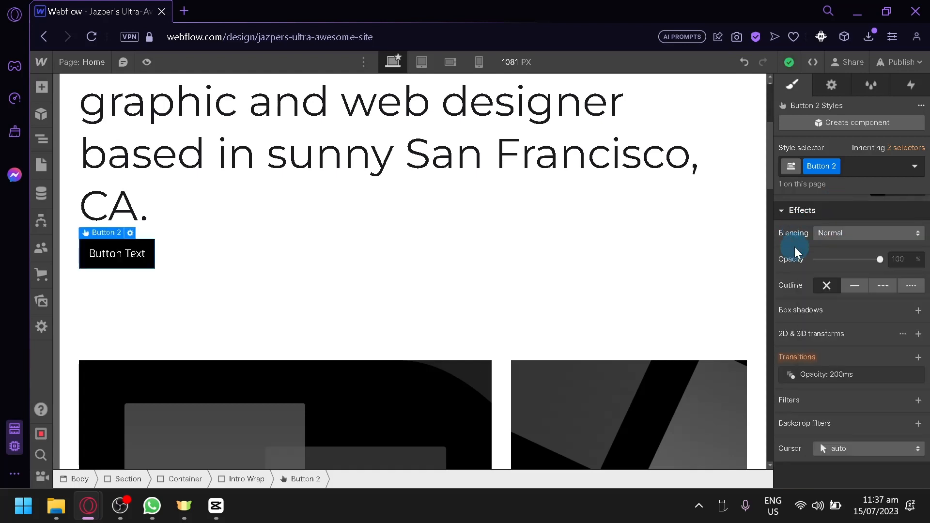
Set the button's opacity to 100% and its outline style to none.
left_click_drag(878, 261, 904, 269)
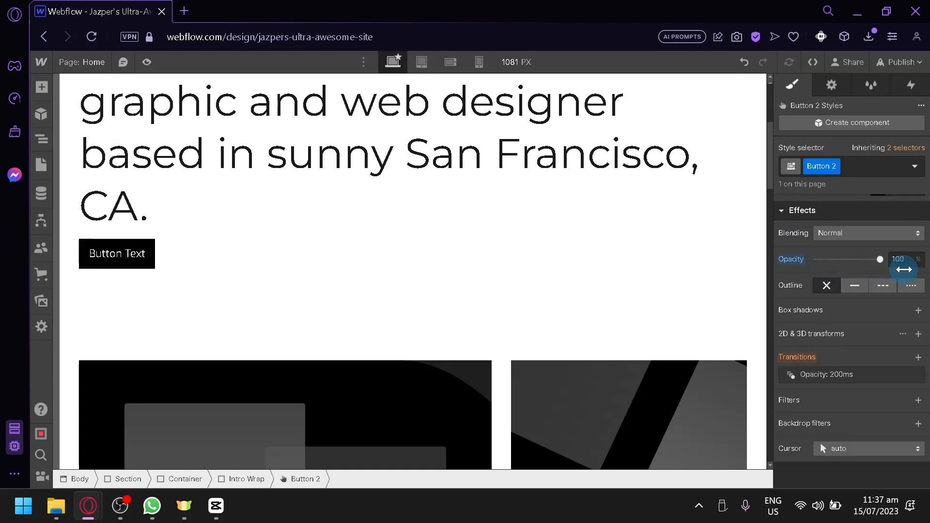
left_click(852, 284)
left_click(829, 288)
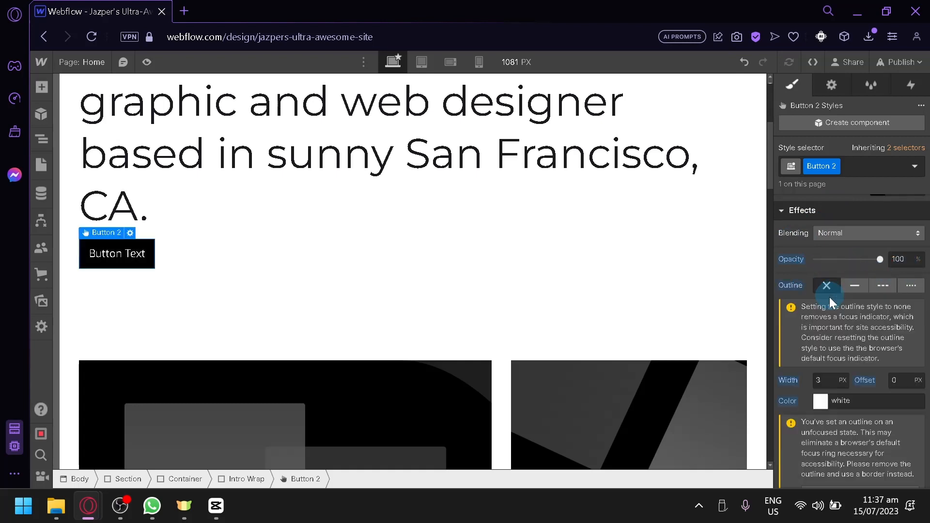
Add an outside box shadow to the button with a 135-degree angle, 10 px distance and 20 px blur.
scroll(844, 359, "down", 4)
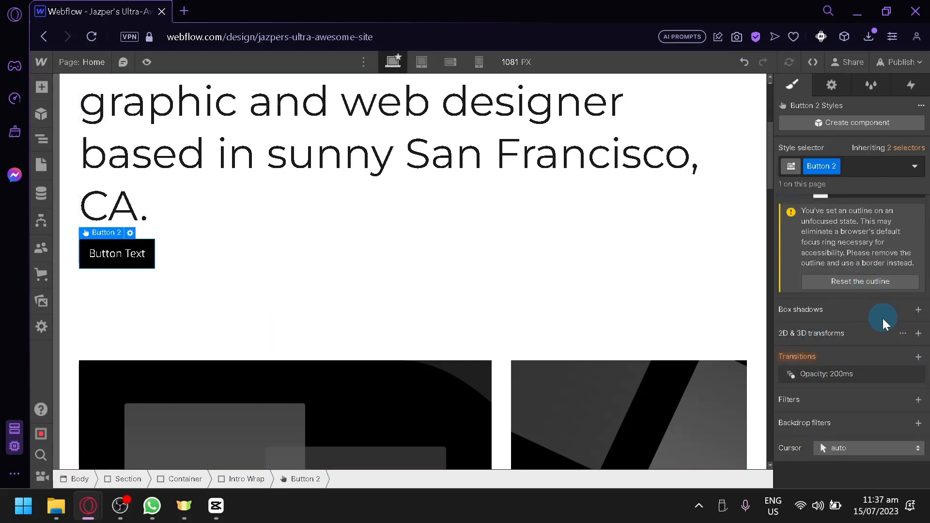
left_click(918, 310)
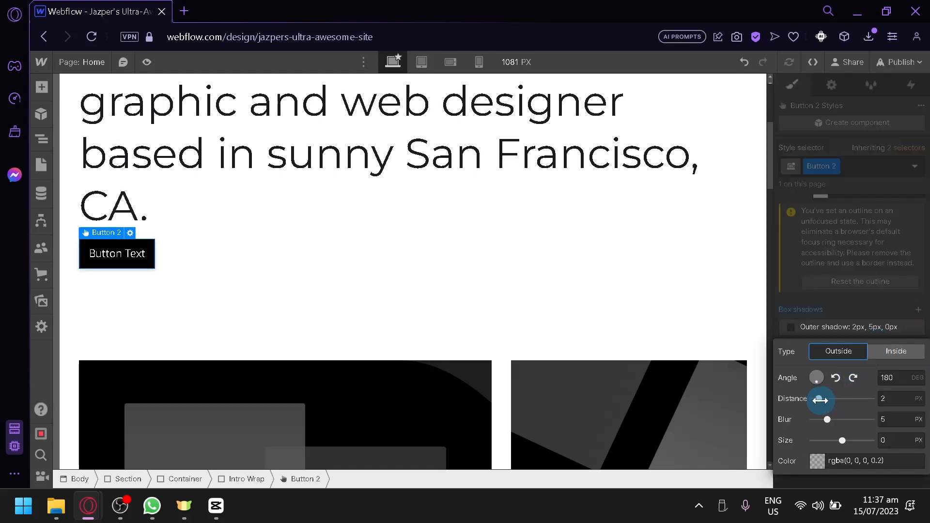
left_click_drag(820, 400, 853, 402)
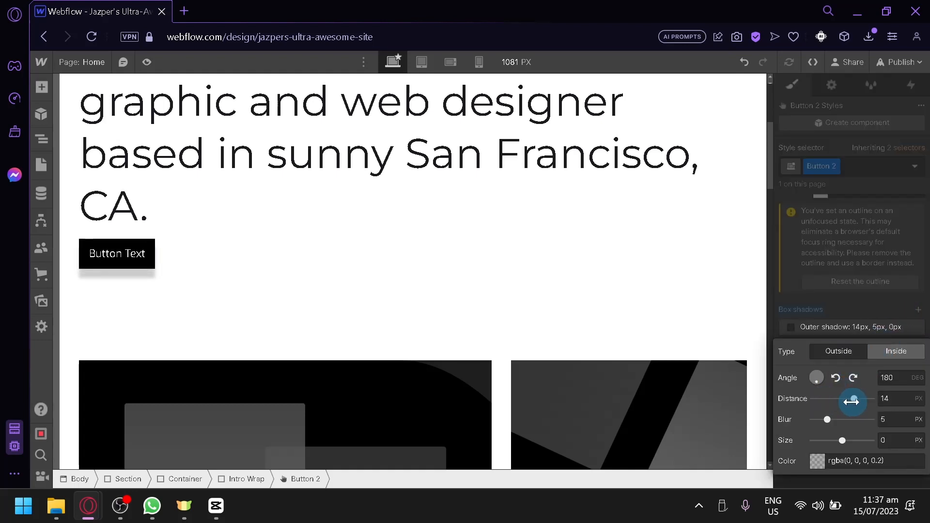
left_click(819, 380)
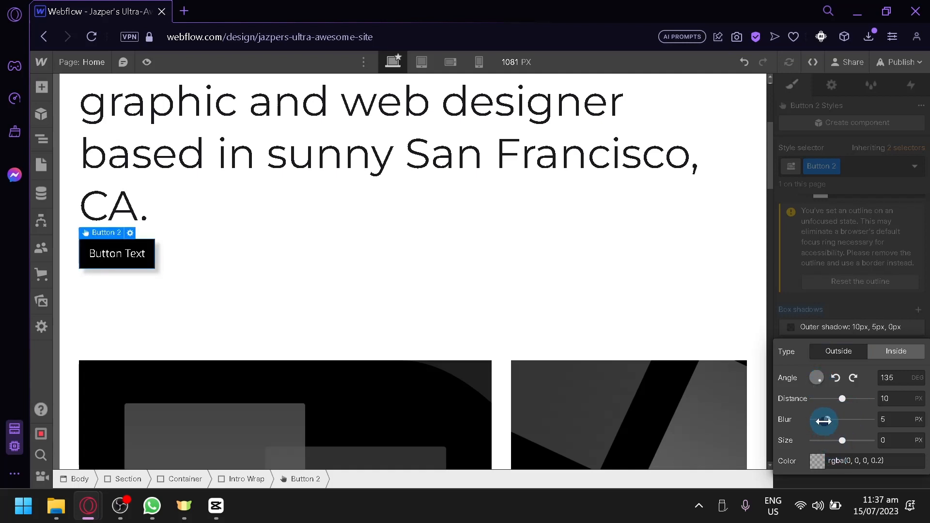
left_click_drag(823, 421, 843, 445)
left_click(749, 283)
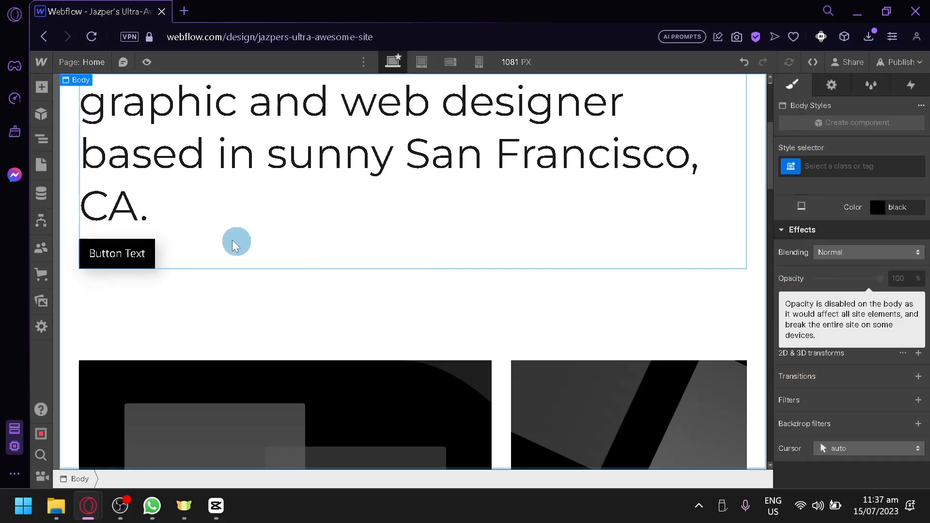
Reselect the button and review its layout, typography, background, border and effects settings.
left_click(128, 255)
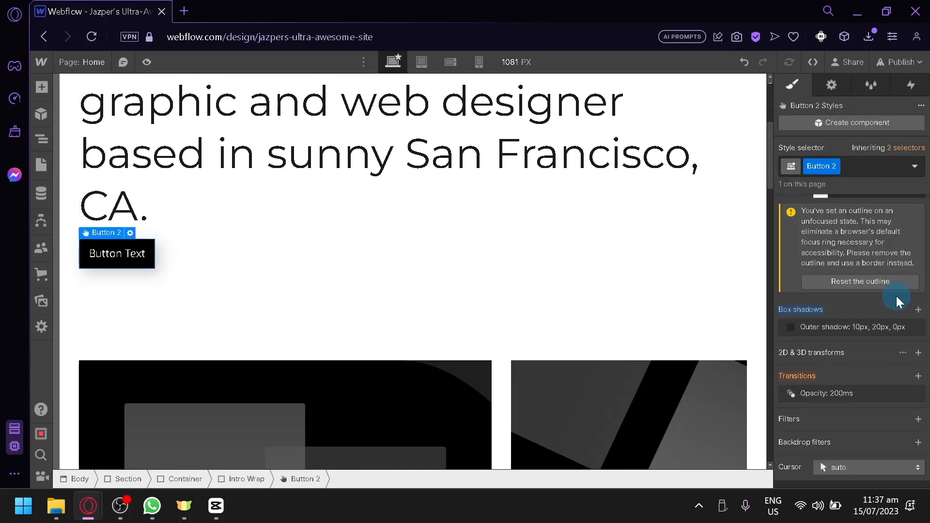
scroll(896, 297, "up", 10)
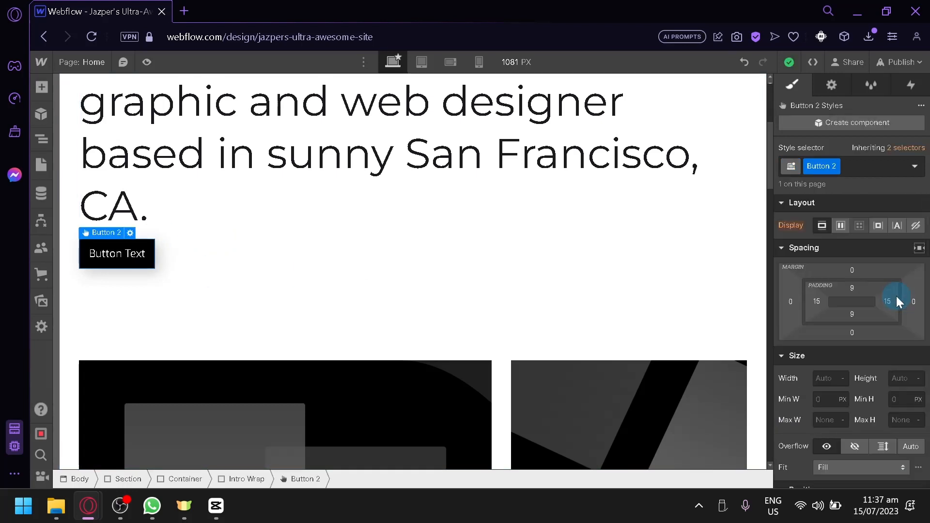
scroll(896, 296, "down", 7)
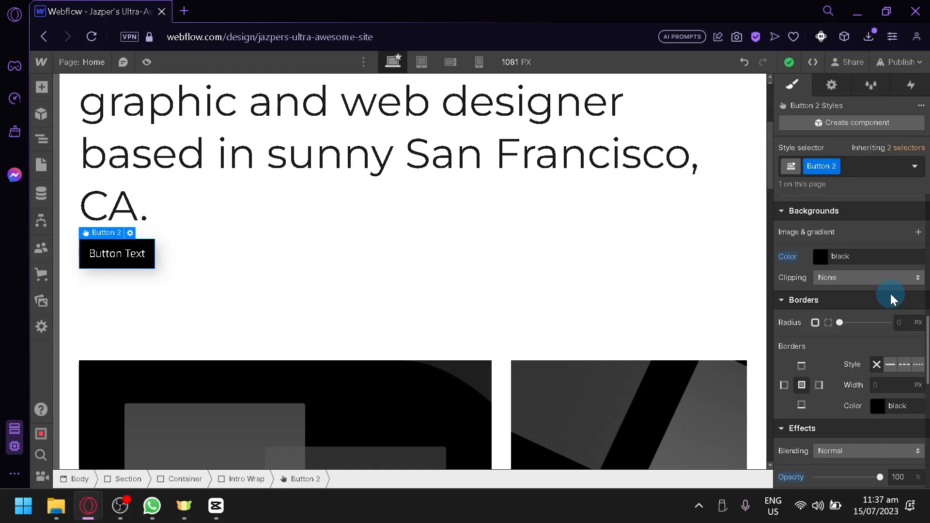
scroll(889, 294, "down", 8)
scroll(820, 443, "up", 10)
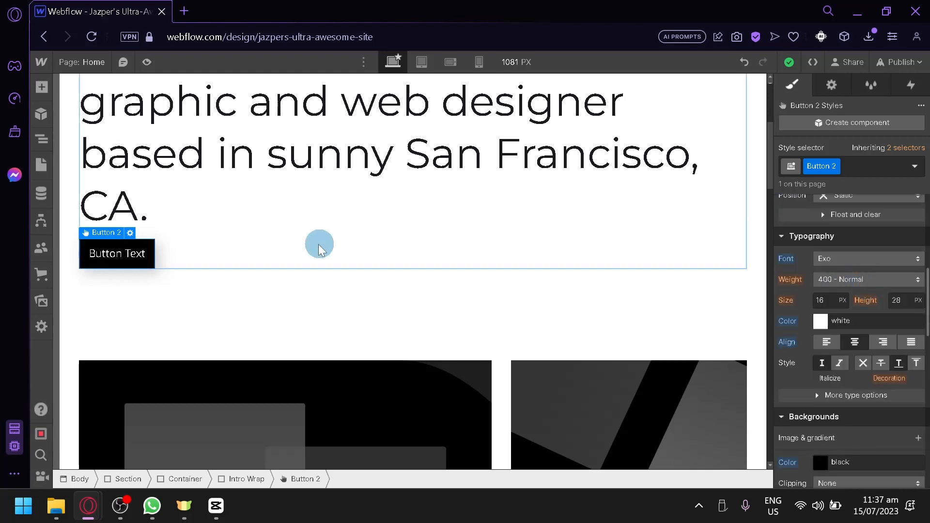
scroll(858, 330, "up", 5)
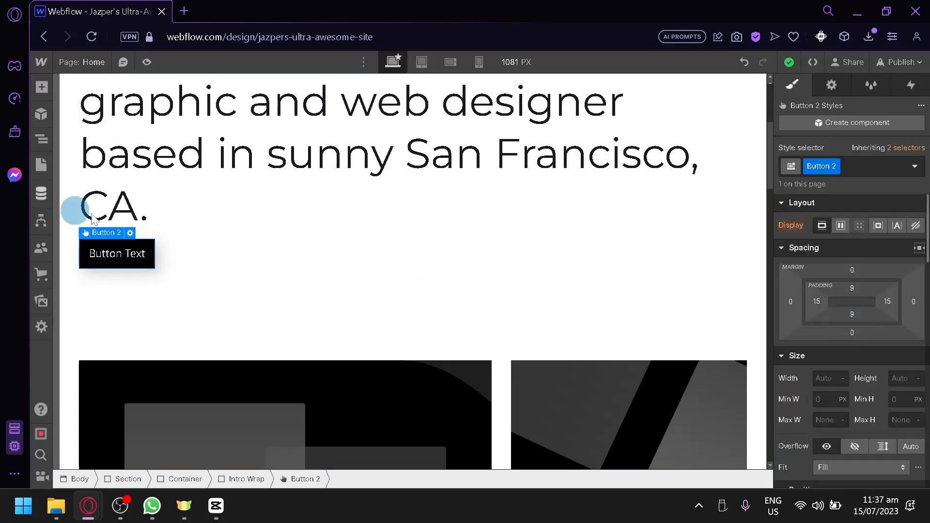
Set the button's margins to 560 px left, 54 px right, -95 px top and -8 px bottom.
scroll(770, 286, "up", 5)
scroll(637, 356, "down", 6)
scroll(637, 355, "up", 5)
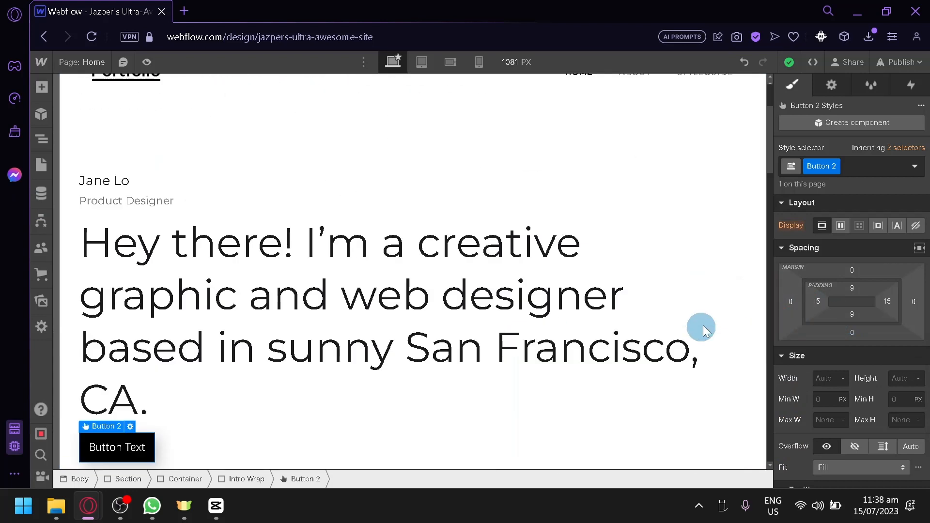
scroll(661, 310, "down", 5)
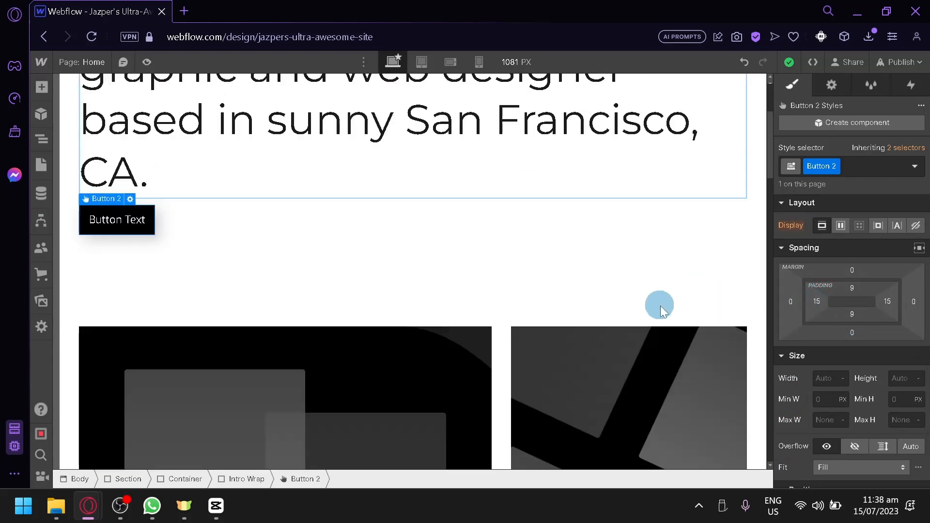
left_click_drag(787, 301, 275, 289)
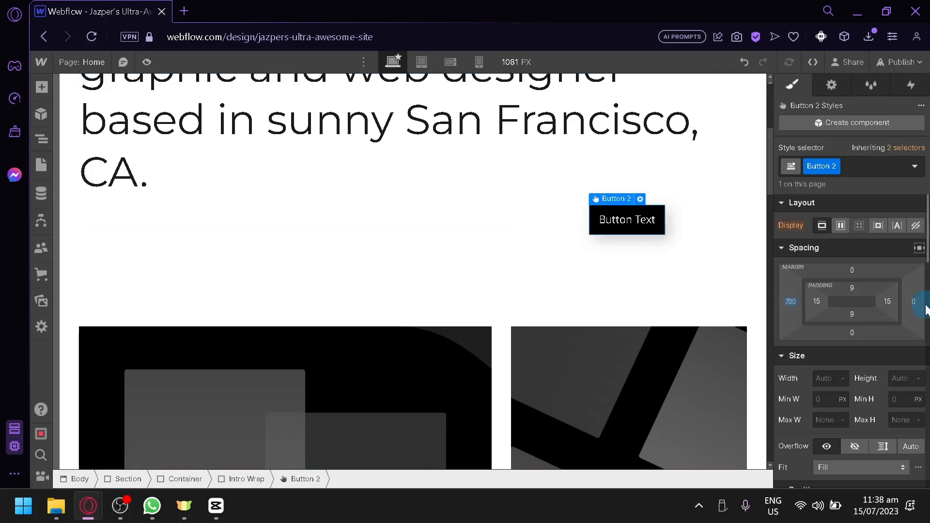
left_click_drag(915, 301, 925, 290)
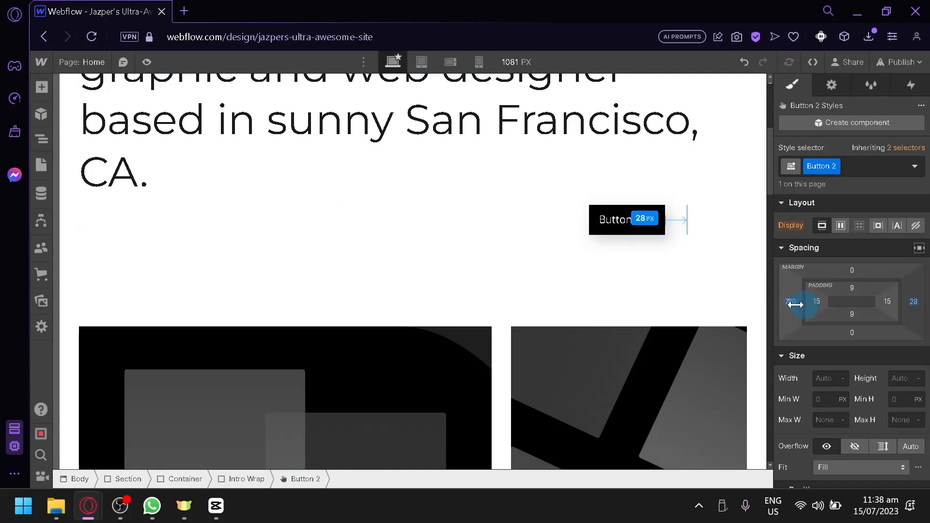
left_click_drag(796, 304, 909, 304)
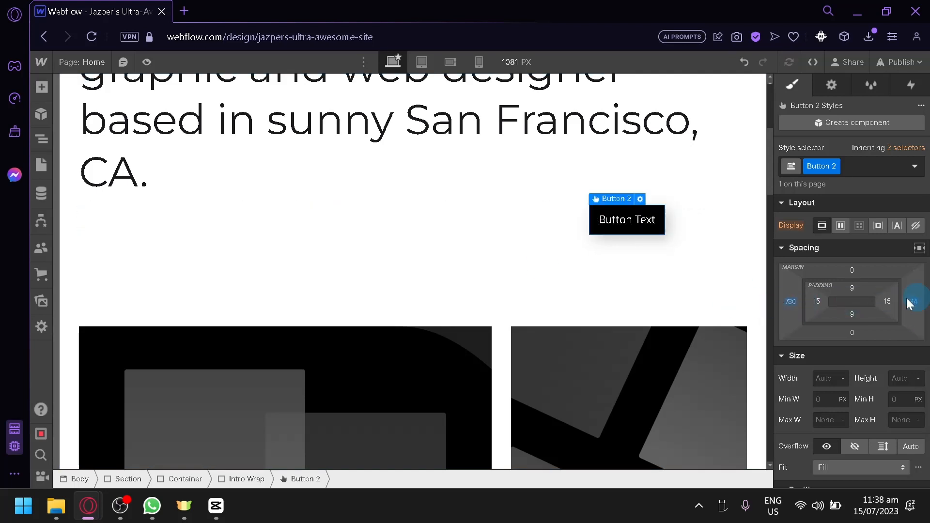
left_click_drag(788, 304, 925, 342)
left_click_drag(867, 322, 866, 319)
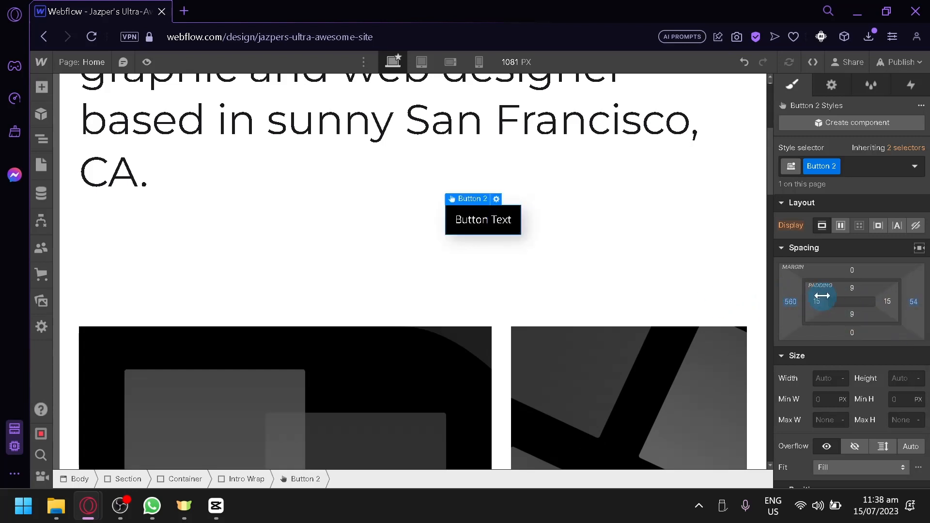
left_click_drag(852, 269, 847, 317)
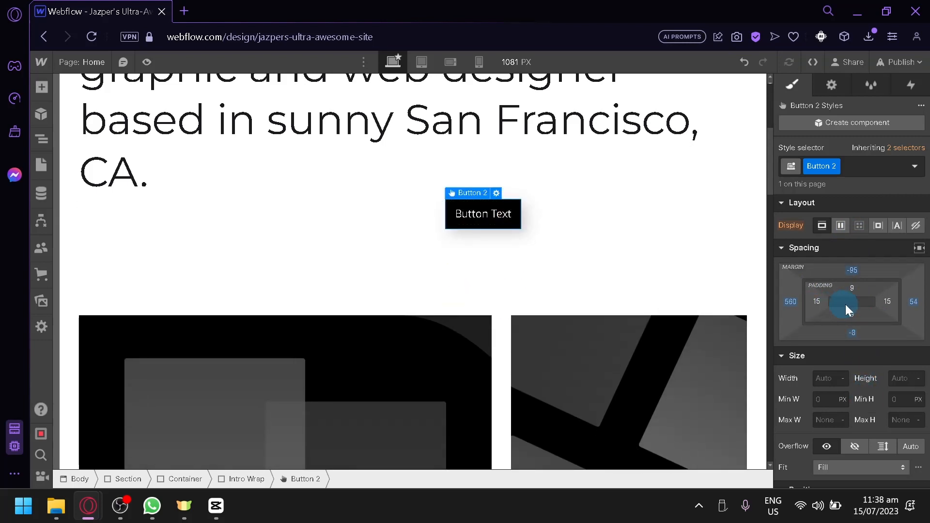
Set the button's padding to 143 px left, 142 px right and 9 px top.
left_click(817, 307)
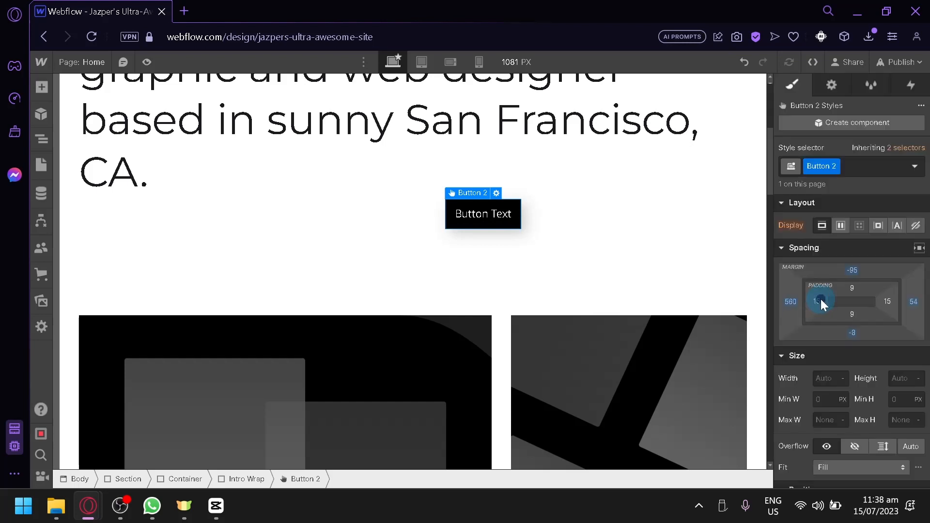
left_click_drag(820, 303, 799, 311)
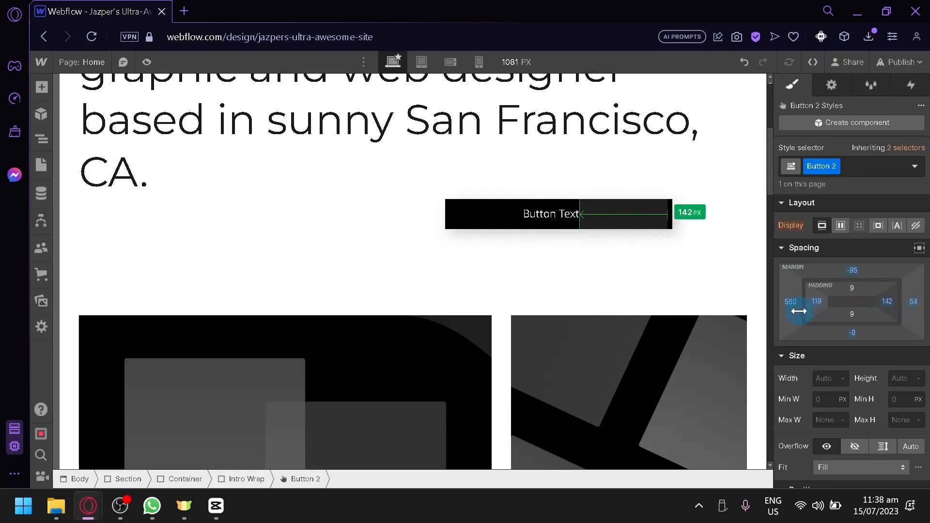
scroll(579, 246, "up", 5)
scroll(603, 338, "down", 5)
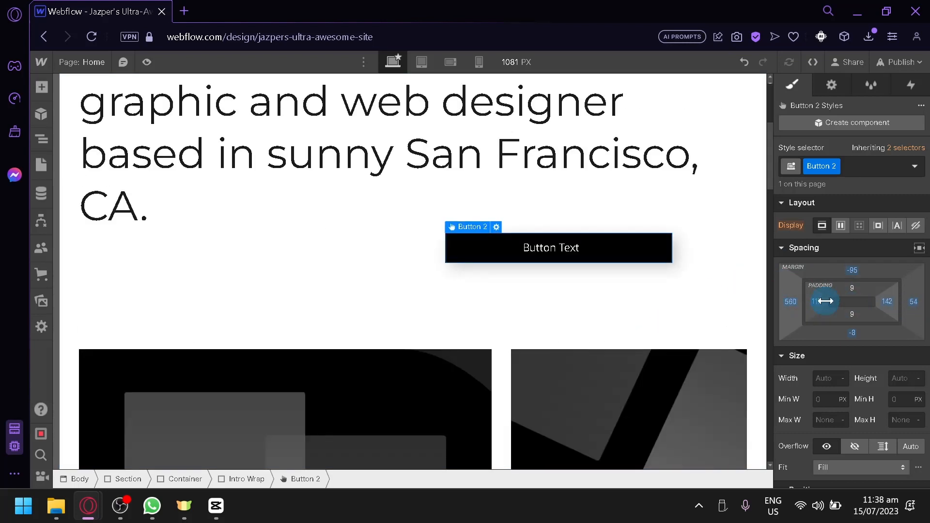
mouse_move(818, 309)
left_mouse_down()
mouse_move(829, 303)
mouse_move(819, 304)
left_mouse_up()
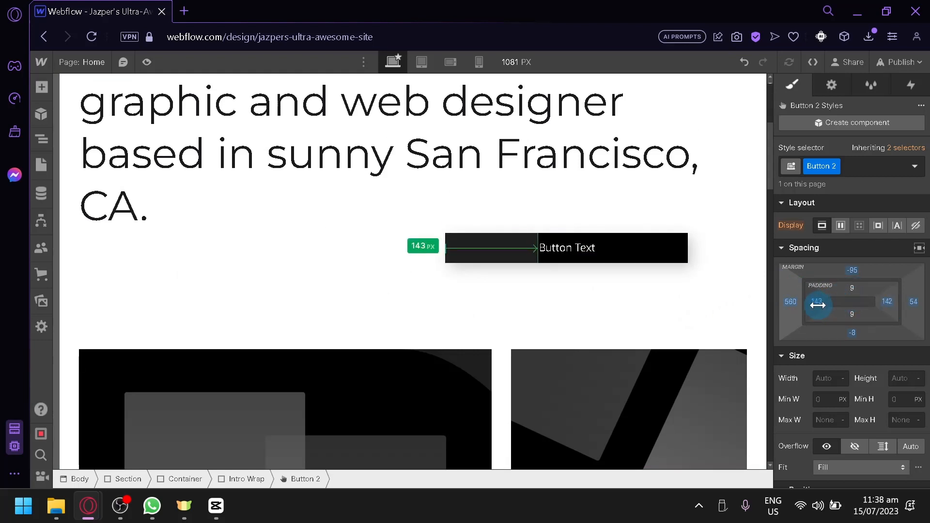
left_click_drag(818, 305, 818, 306)
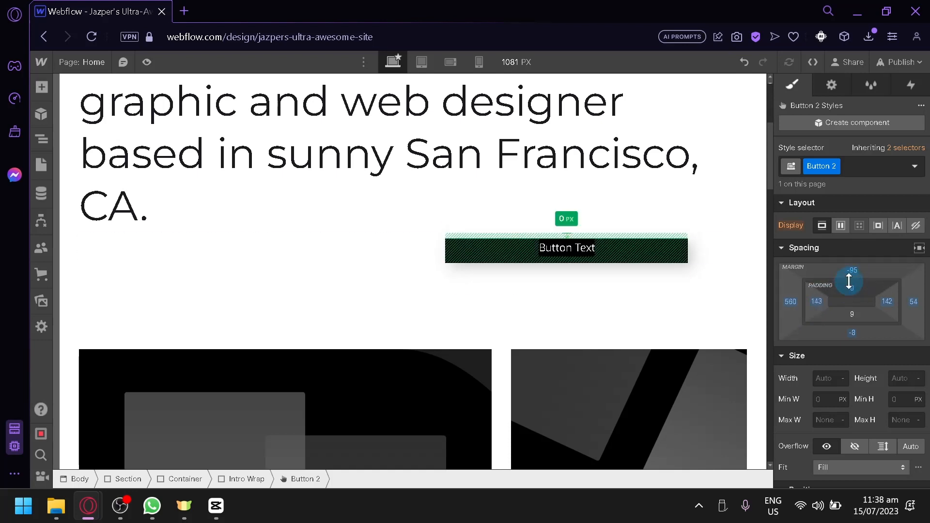
mouse_move(847, 278)
left_mouse_down()
mouse_move(844, 315)
mouse_move(858, 290)
left_mouse_up()
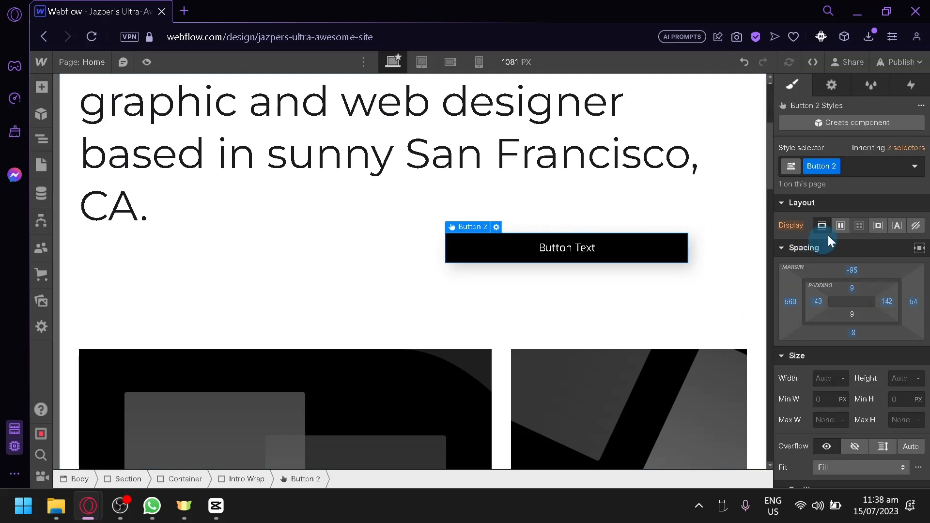
Open the button's link settings and examine its URL link options along with its typography and effects settings.
scroll(820, 311, "down", 8)
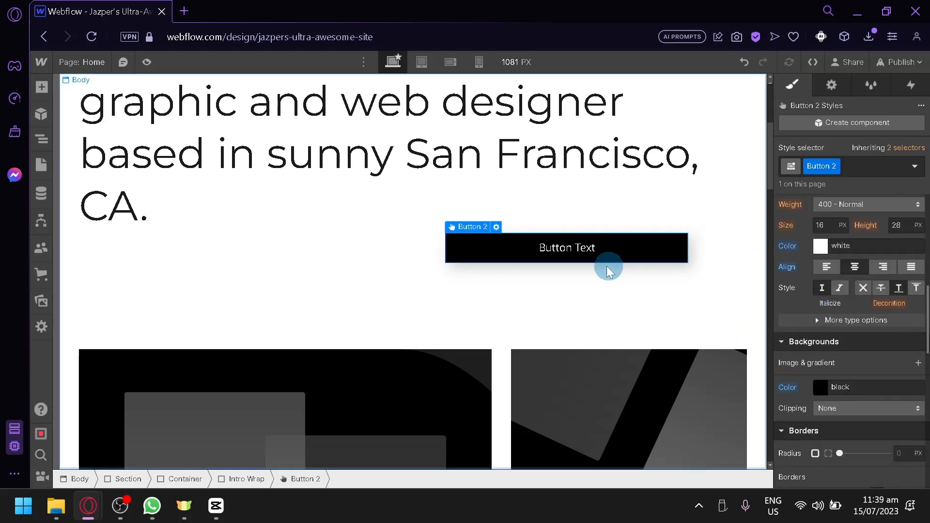
left_click(481, 321)
left_click(501, 241)
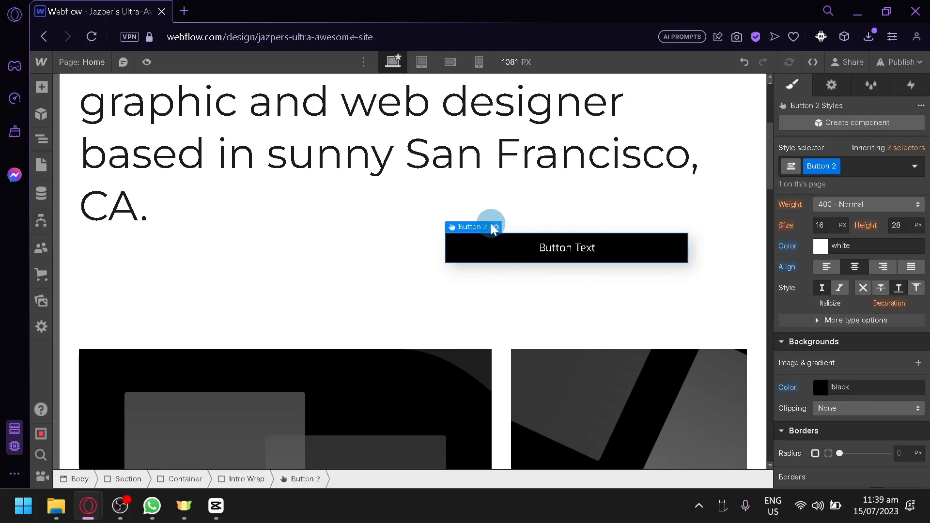
left_click(495, 228)
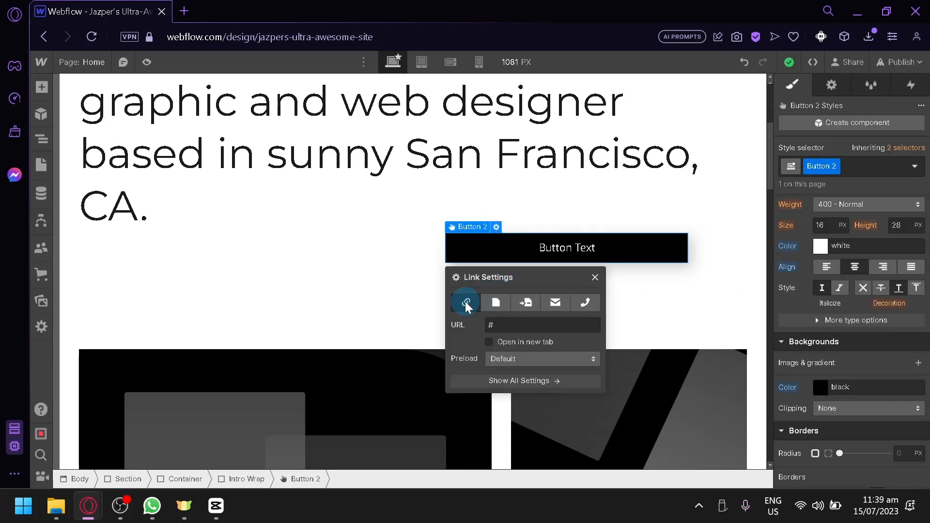
left_click(503, 326)
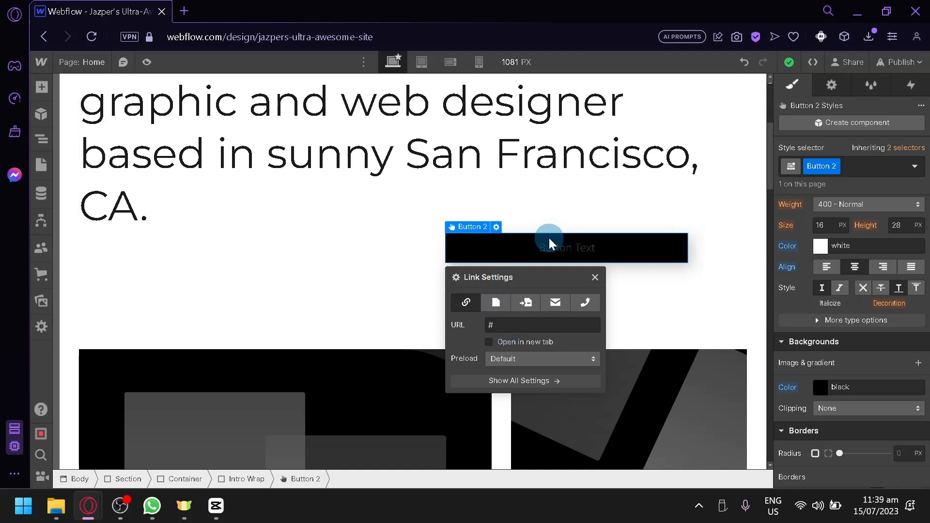
left_click(503, 328)
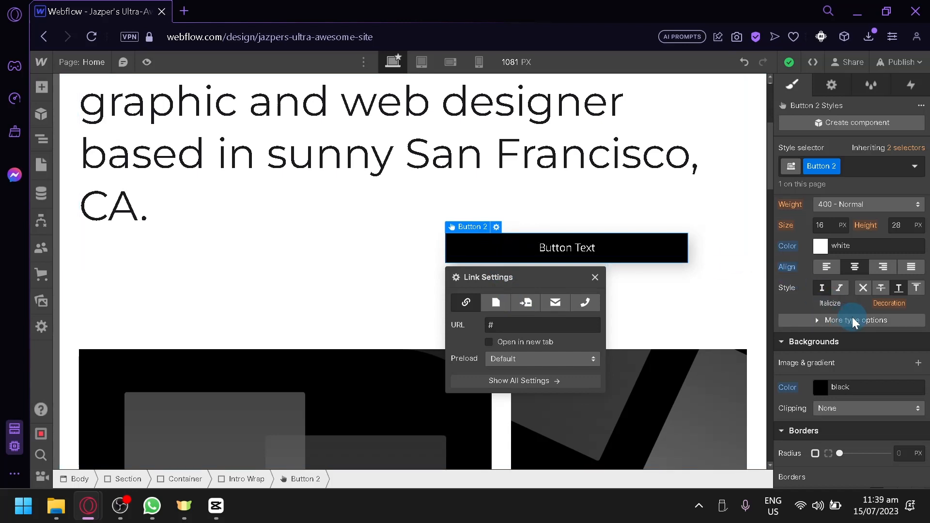
scroll(853, 316, "down", 3)
scroll(866, 250, "down", 7)
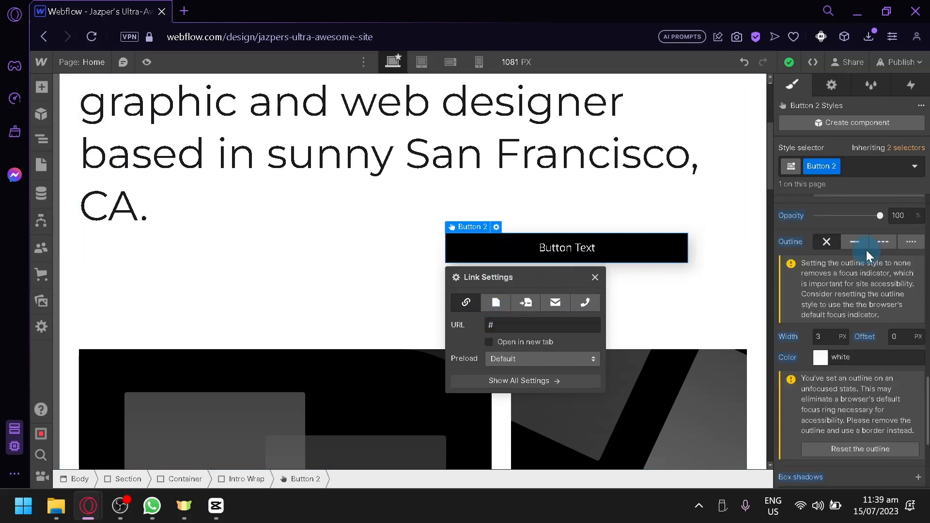
scroll(863, 251, "down", 2)
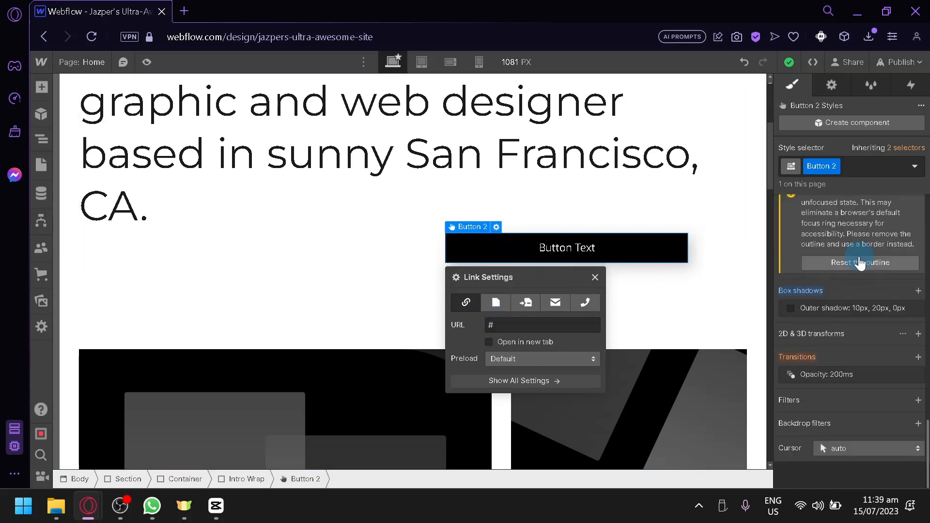
Examine the button's page, preload, section, email and phone link options, and return to the URL link type.
left_click(497, 310)
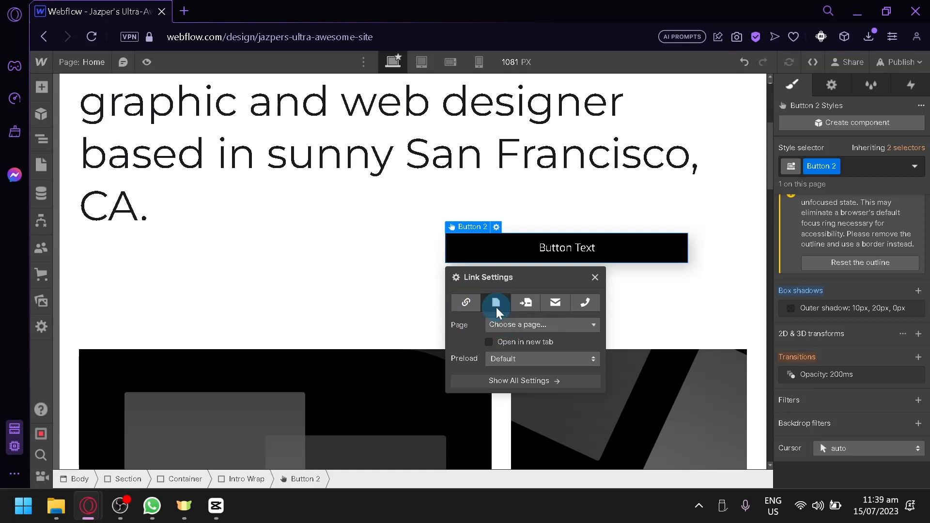
left_click(542, 327)
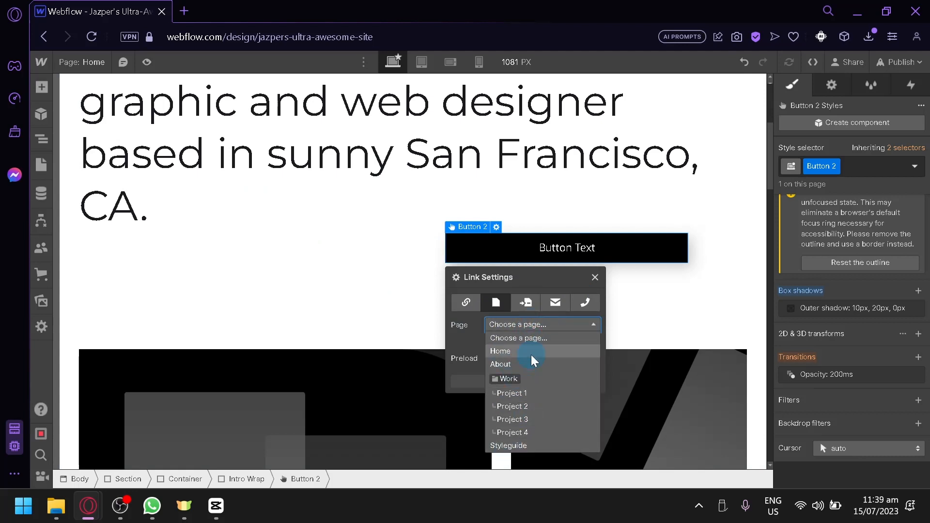
left_click(533, 335)
left_click(536, 359)
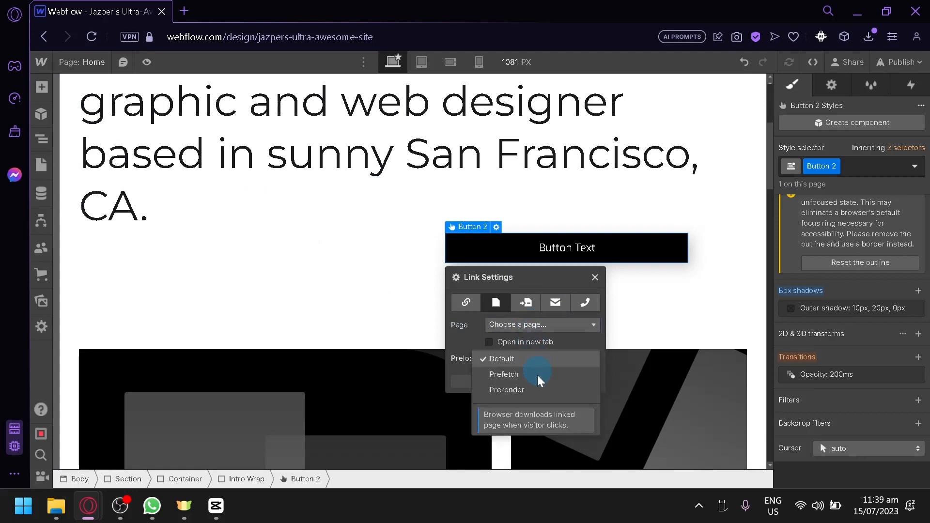
left_click(529, 303)
left_click(530, 303)
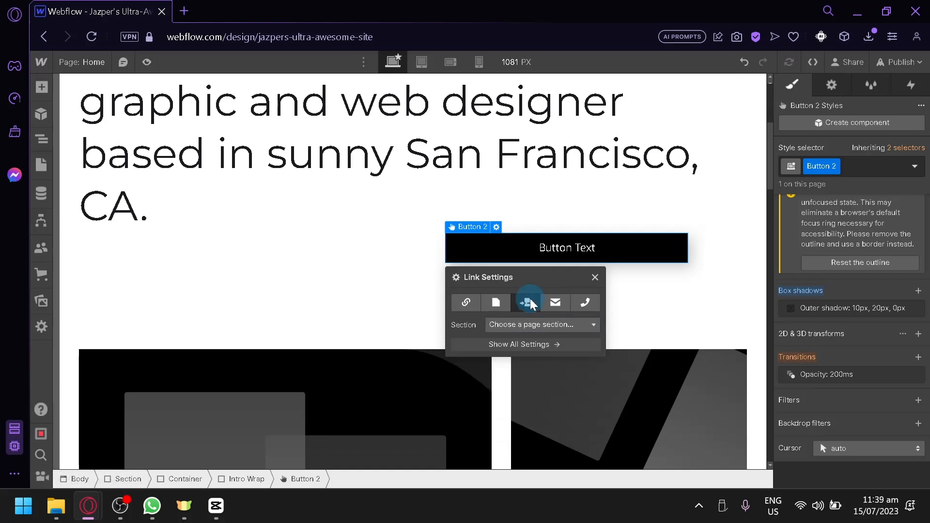
left_click(531, 328)
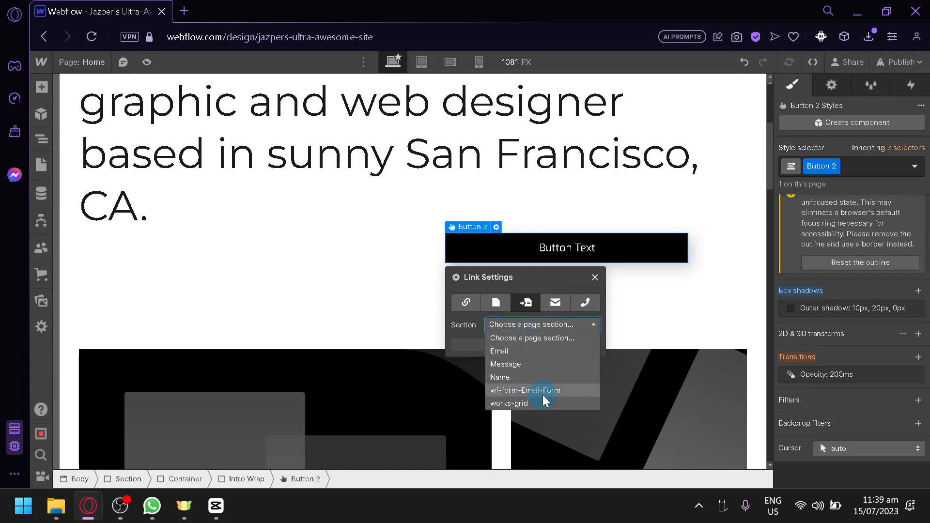
left_click(556, 303)
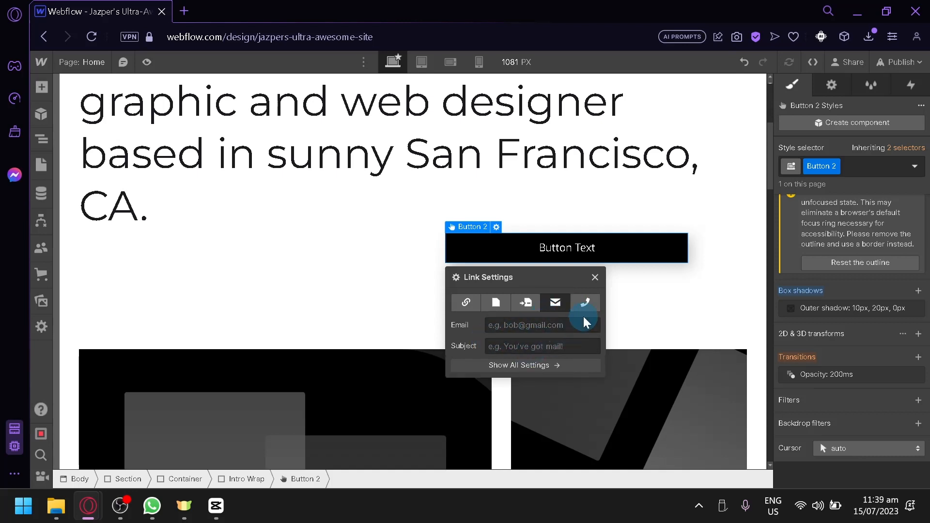
left_click(585, 302)
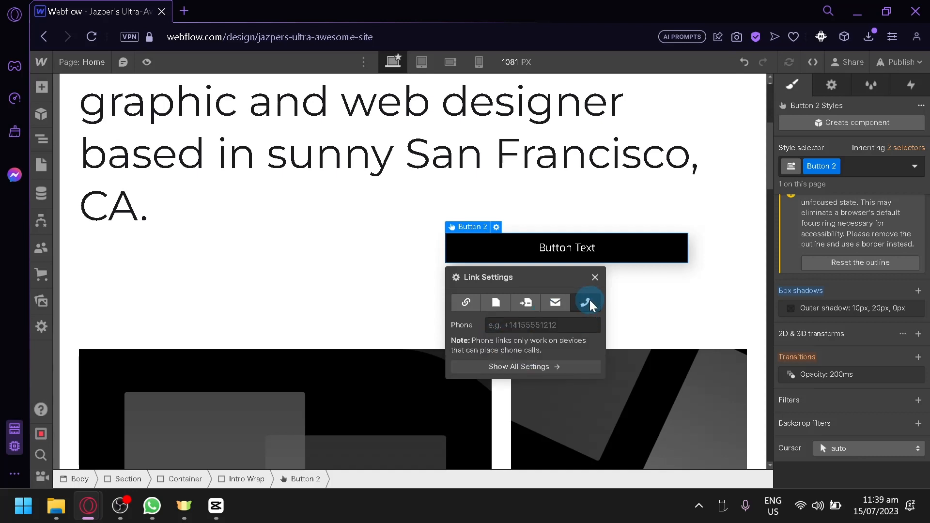
left_click(475, 304)
Open the button's full settings, try hiding it and restore it to Visible, and check the conditional visibility options.
left_click(530, 385)
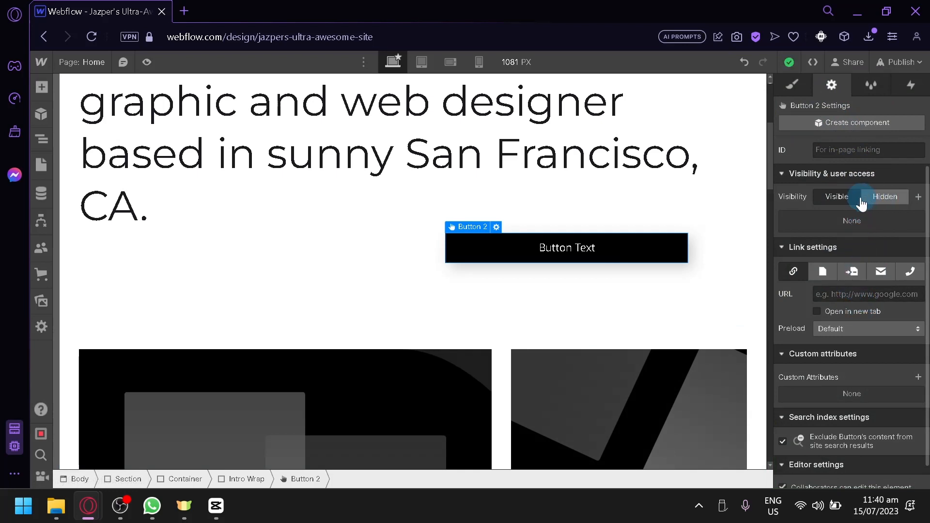
left_click(875, 208)
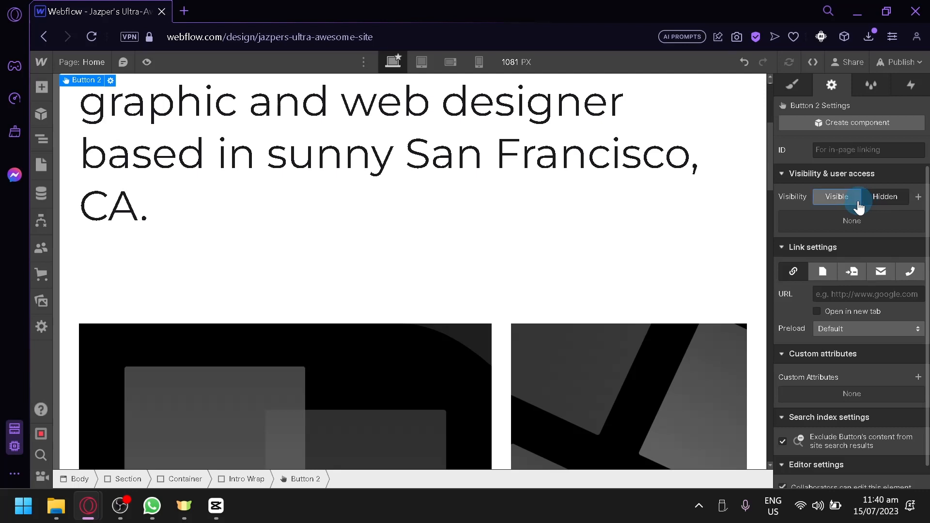
left_click(858, 207)
left_click(917, 198)
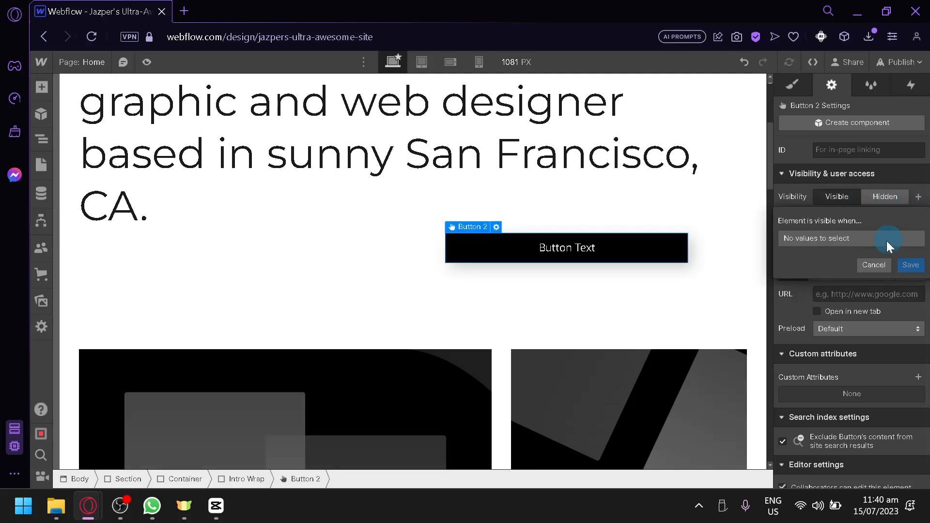
left_click(874, 264)
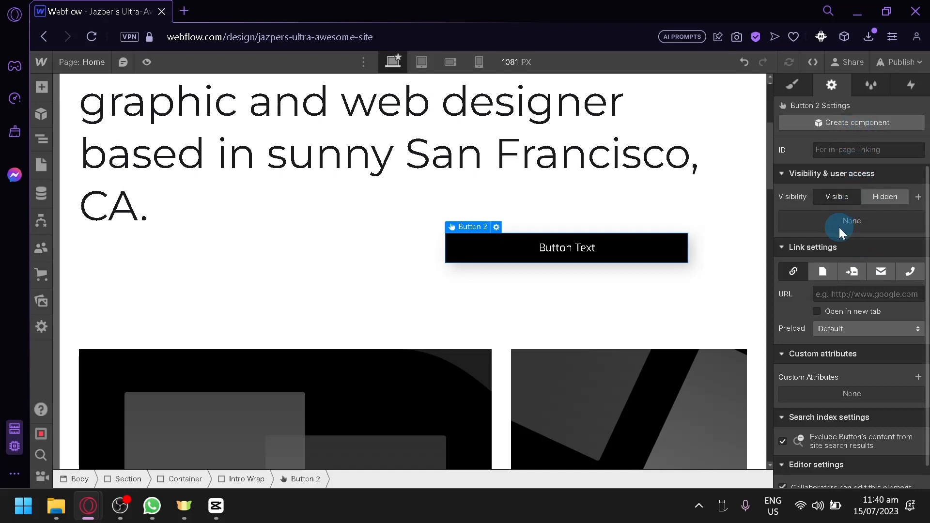
Look over the button's remaining element settings and review its style settings from layout to effects.
scroll(837, 242, "down", 1)
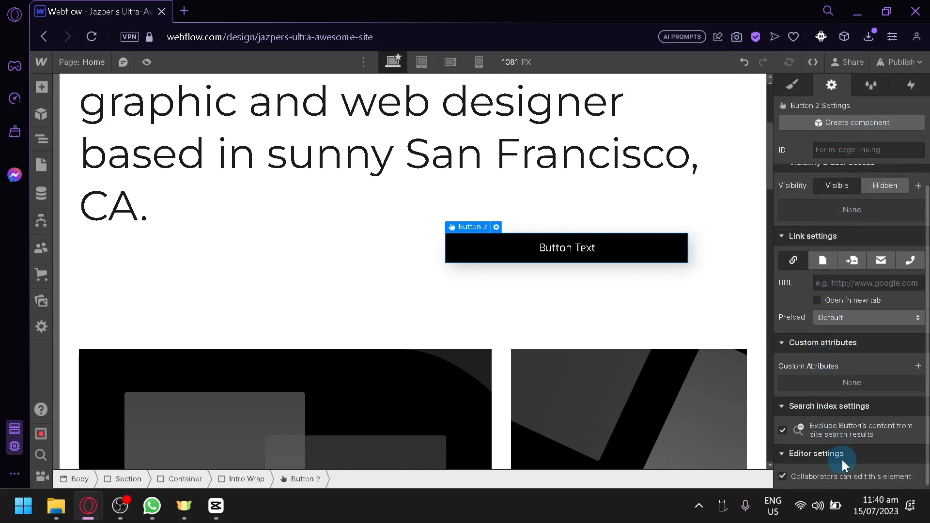
scroll(841, 460, "up", 1)
left_click(801, 92)
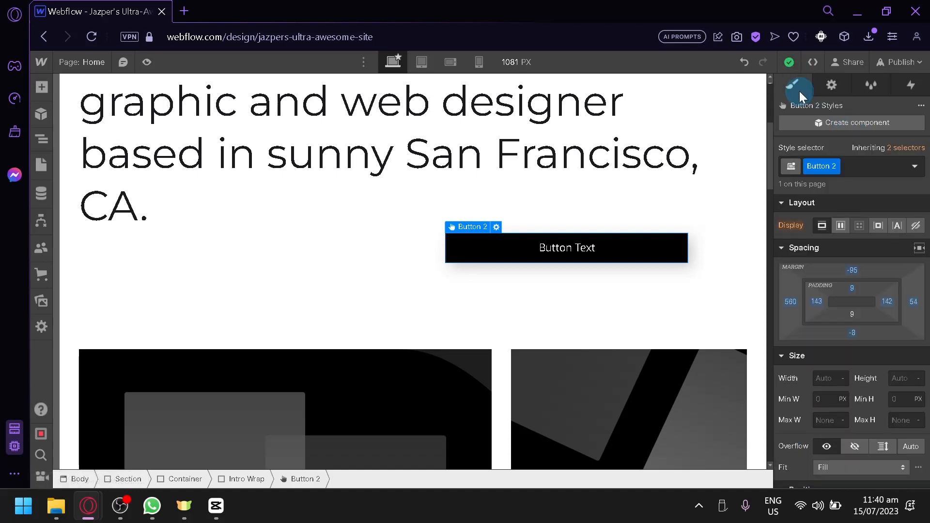
scroll(877, 290, "down", 3)
scroll(877, 290, "down", 8)
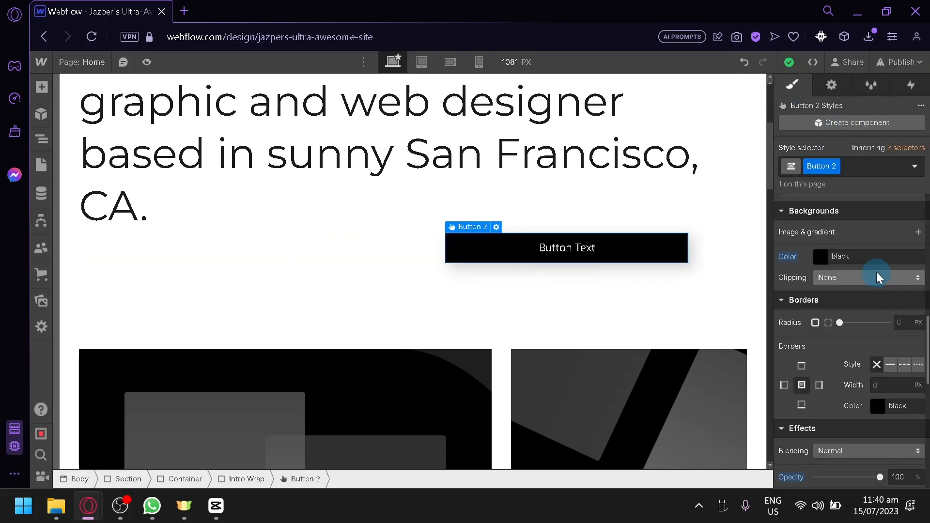
scroll(876, 272, "up", 10)
scroll(884, 203, "down", 8)
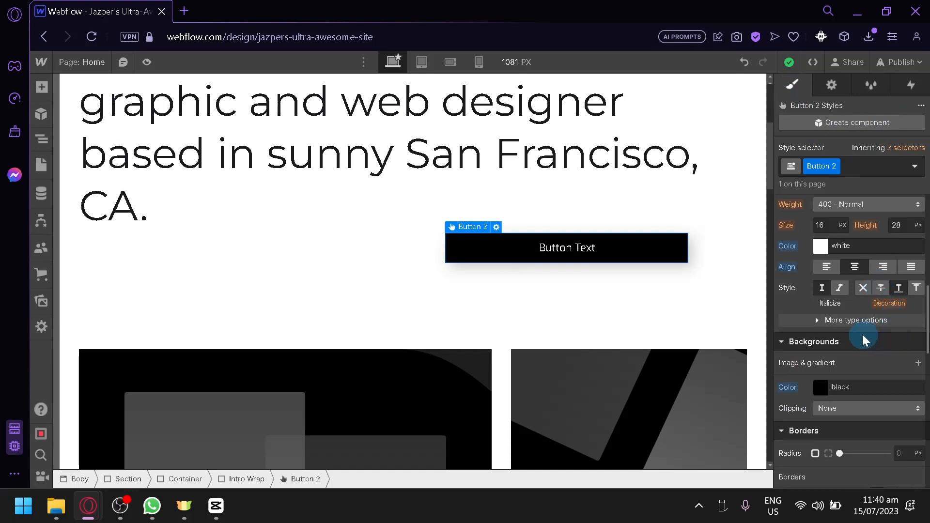
Examine the button's available style states and switch its style to the Hover state.
left_click(898, 166)
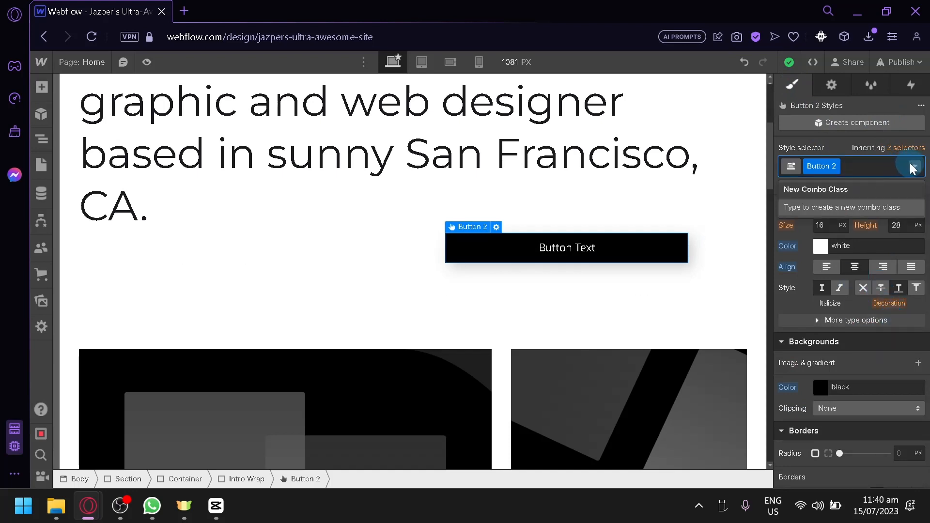
left_click(913, 167)
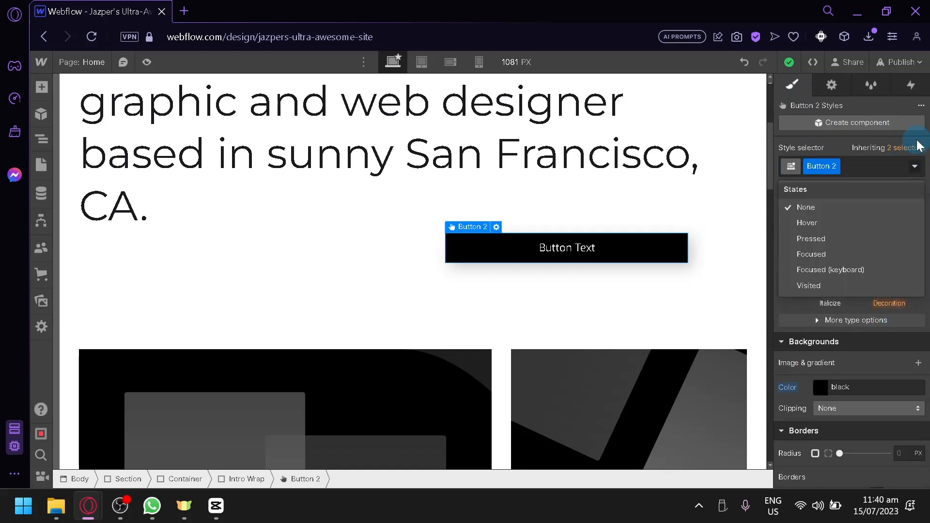
left_click(850, 224)
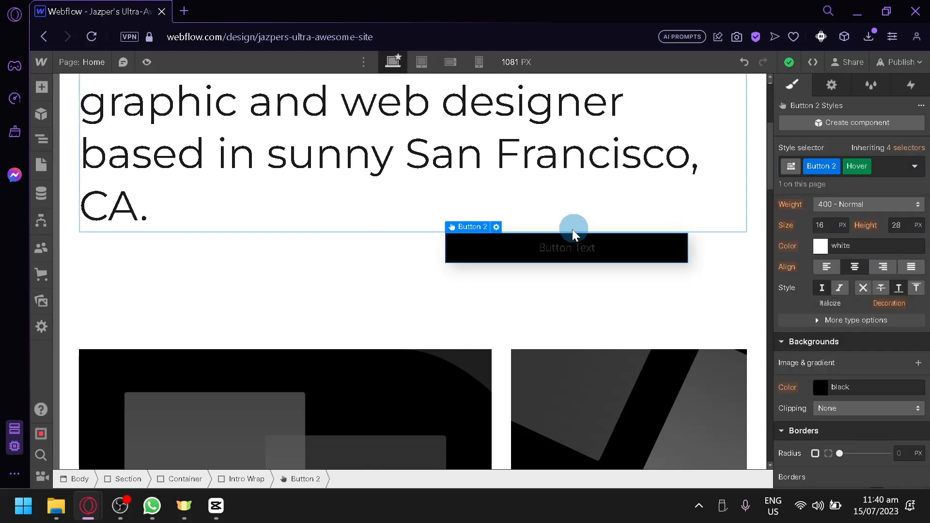
left_click(896, 167)
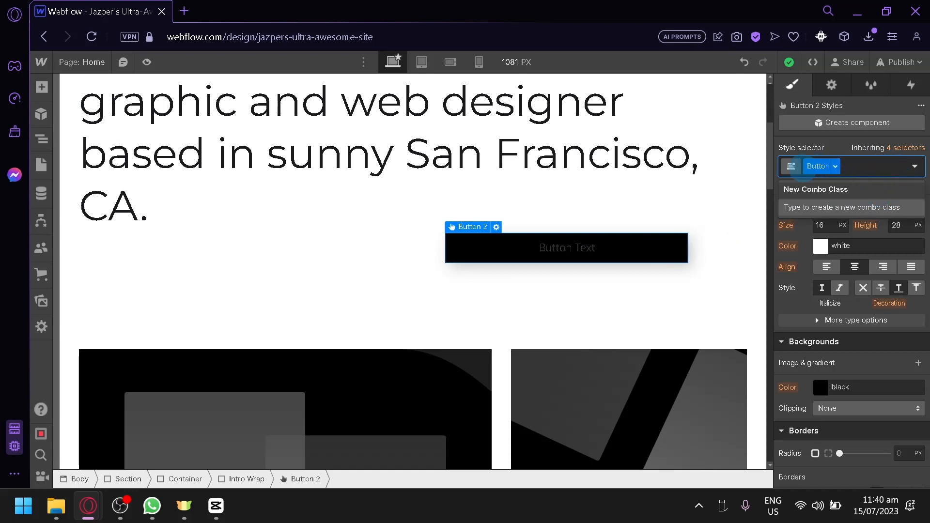
Return to the base Button 2 style through the inherited selectors and review its background, border and effects settings.
left_click(890, 152)
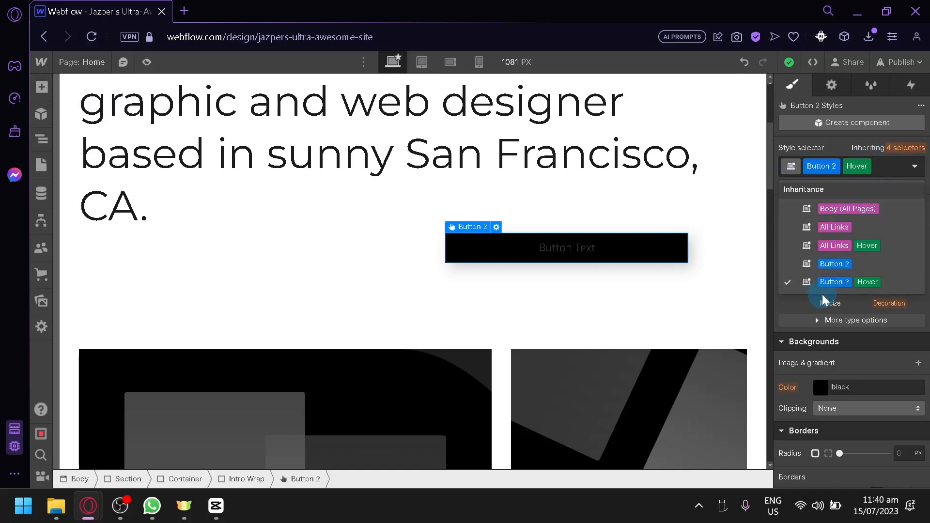
left_click(830, 267)
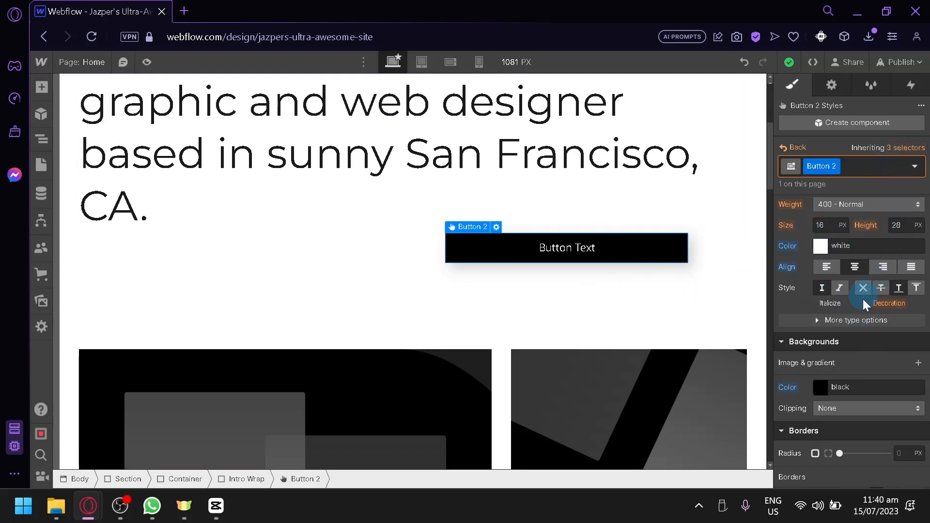
scroll(867, 315, "down", 3)
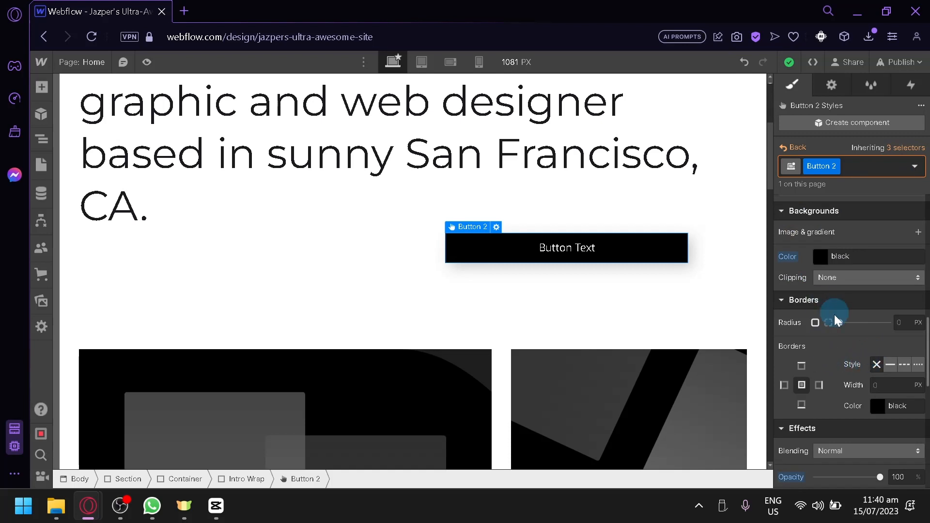
scroll(836, 328, "down", 7)
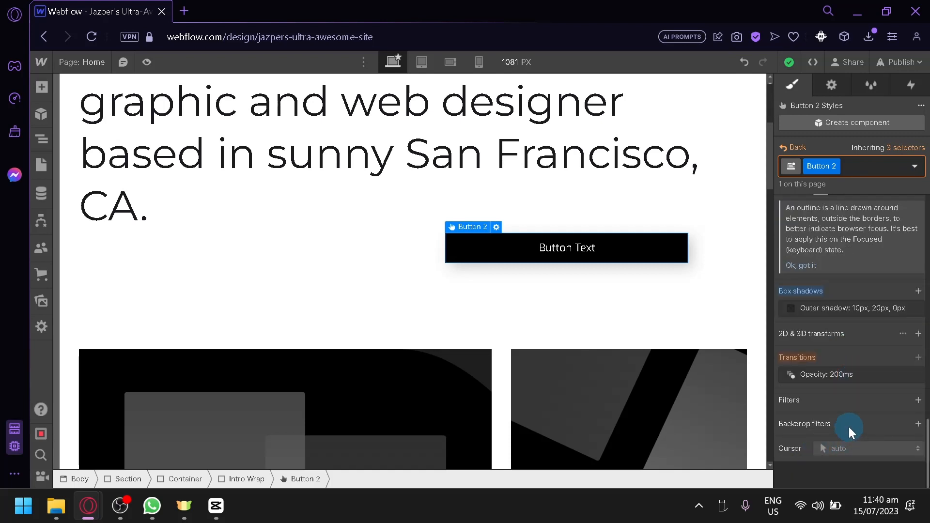
scroll(848, 426, "up", 10)
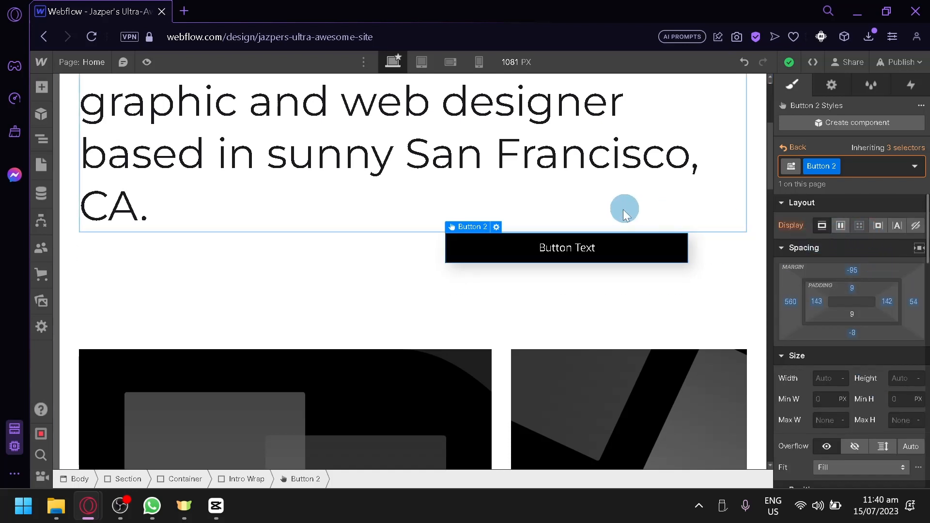
Open the button's Button 2 class name for renaming.
right_click(593, 240)
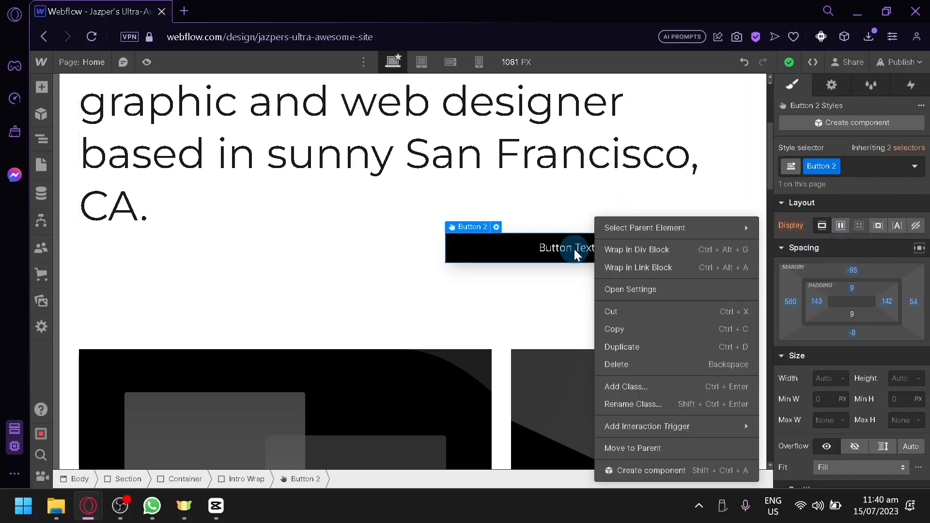
mouse_move(637, 236)
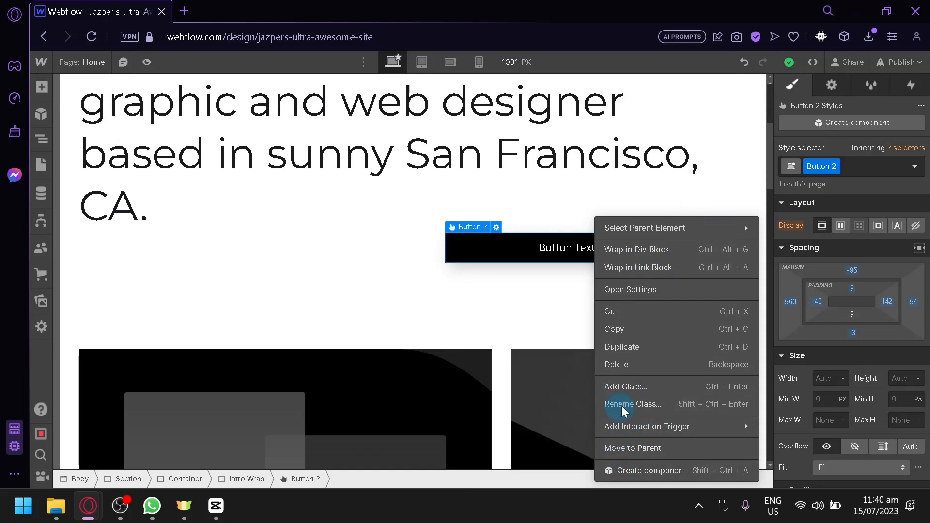
left_click(659, 410)
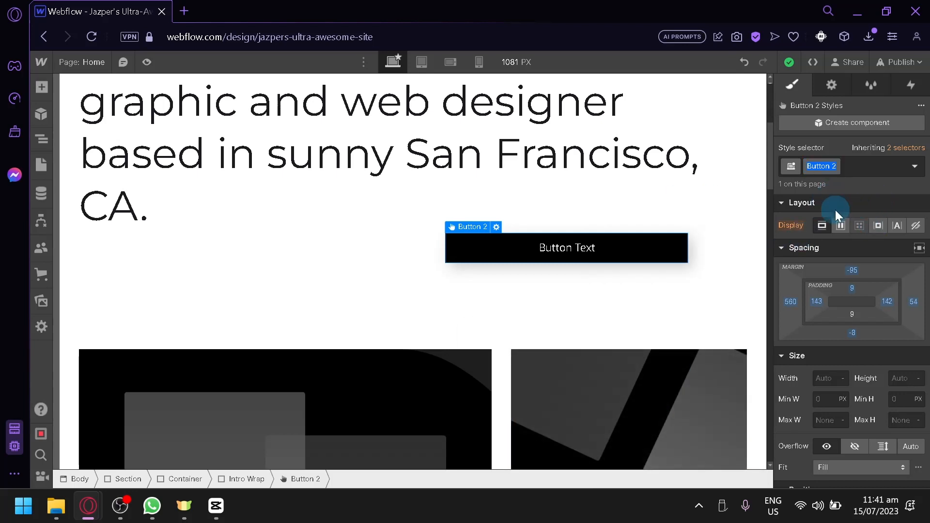
Expand the button's additional type options, examine them, and open its class name for editing.
scroll(848, 292, "down", 8)
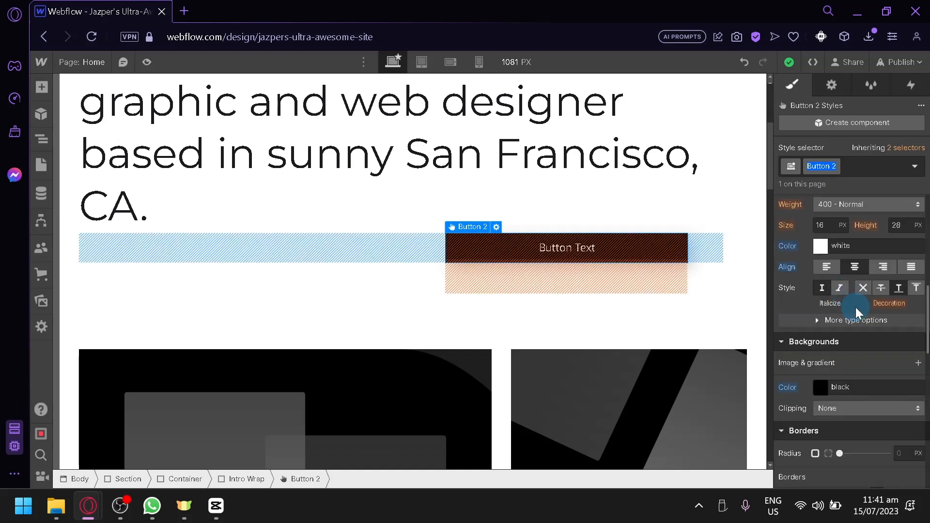
left_click(833, 322)
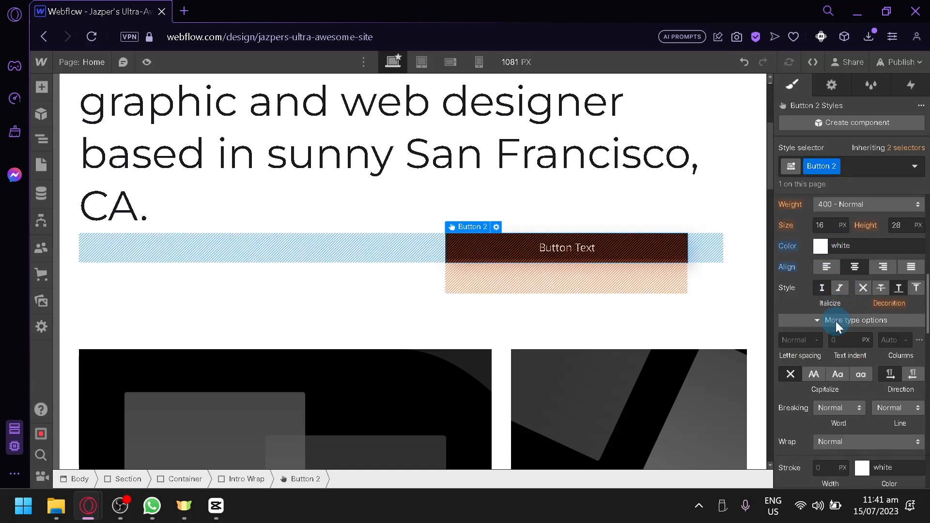
scroll(859, 311, "down", 3)
scroll(830, 328, "up", 3)
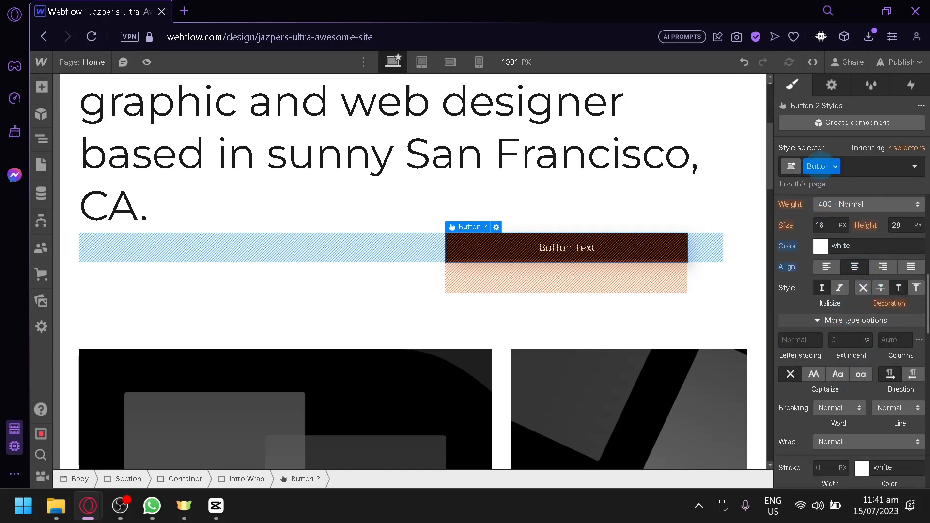
left_click(826, 166)
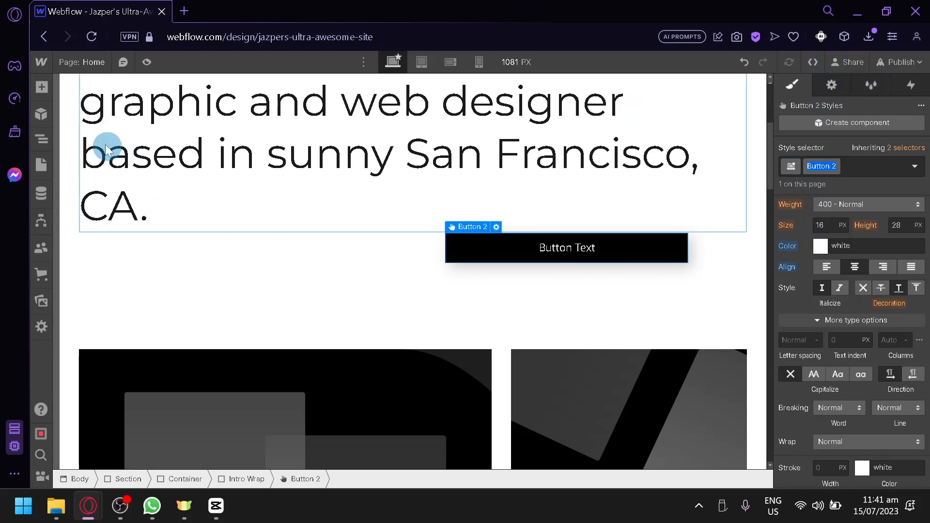
Try adding a new Button element to the page body just above the work images, and delete it.
left_click(49, 92)
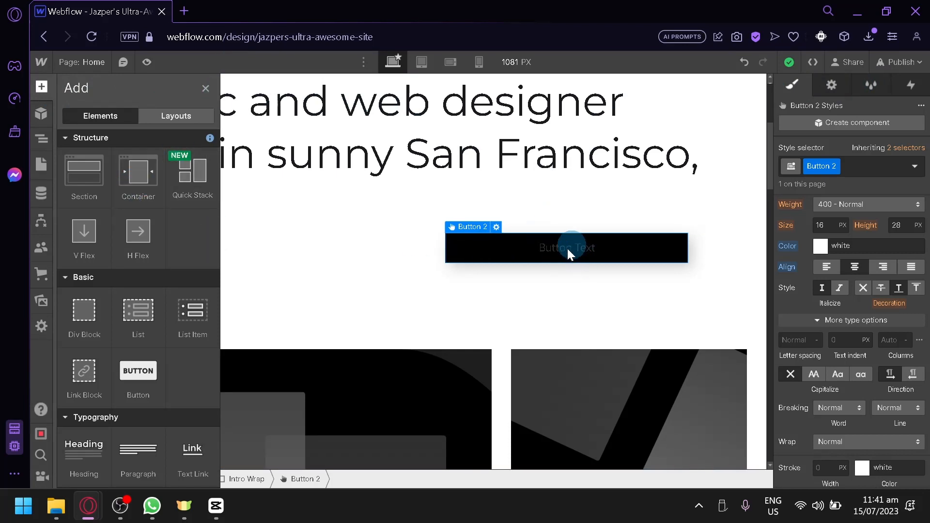
left_click_drag(139, 371, 492, 278)
left_click(278, 334)
left_click(94, 362)
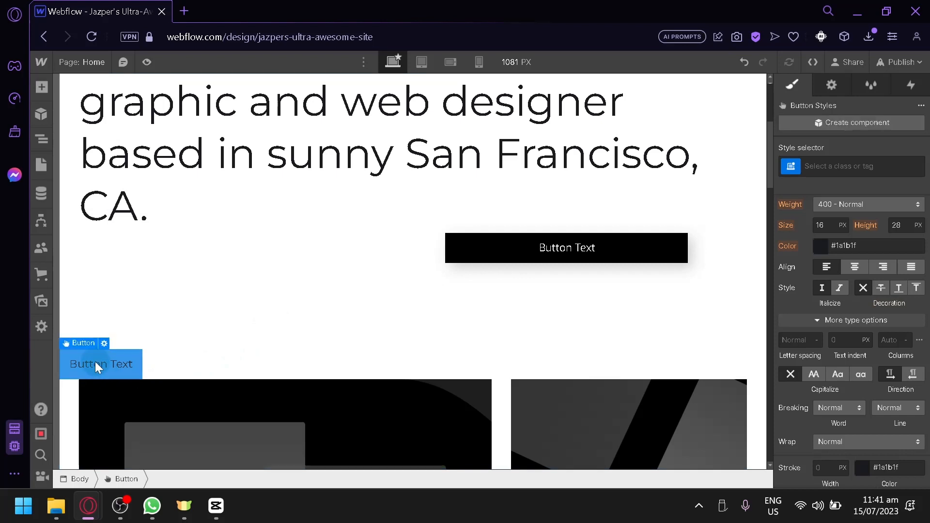
key("Delete")
Paste a copy of the black button directly below the original in Intro Wrap and select the copy.
left_click(489, 254)
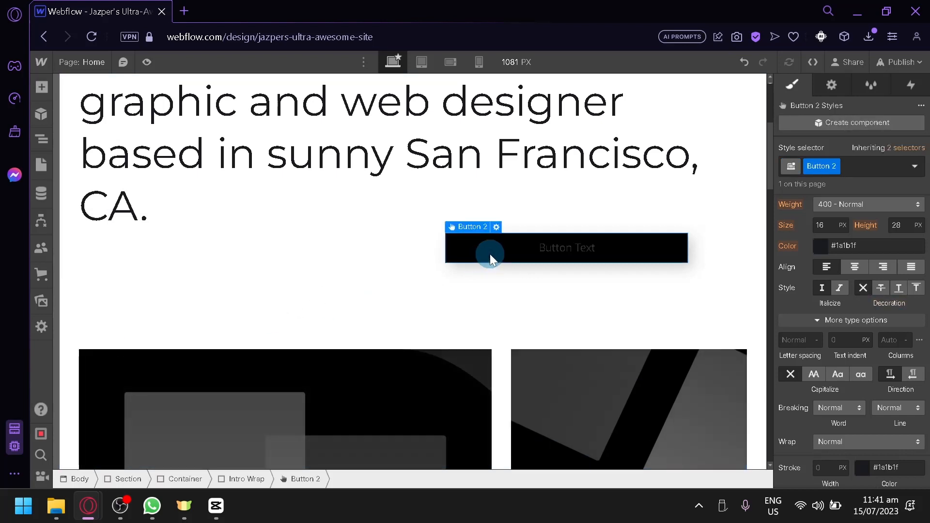
key("ctrl+v")
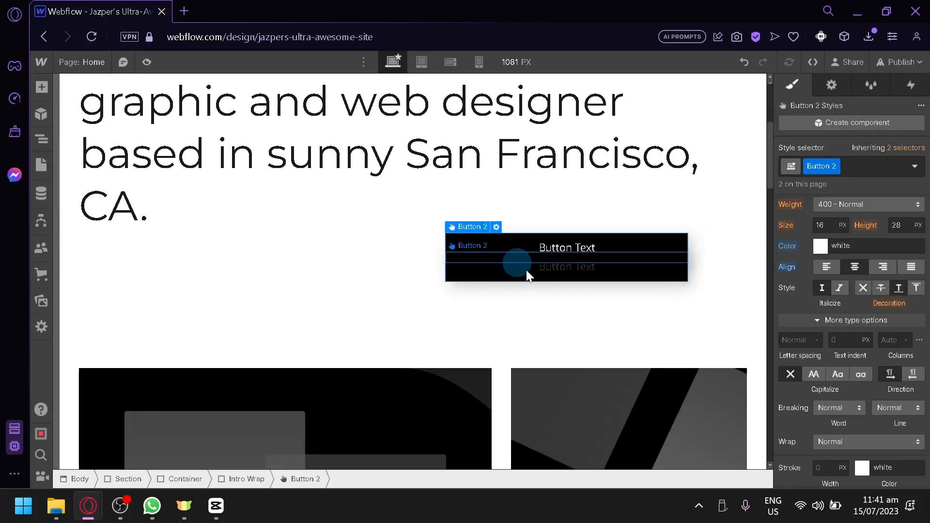
left_click(564, 315)
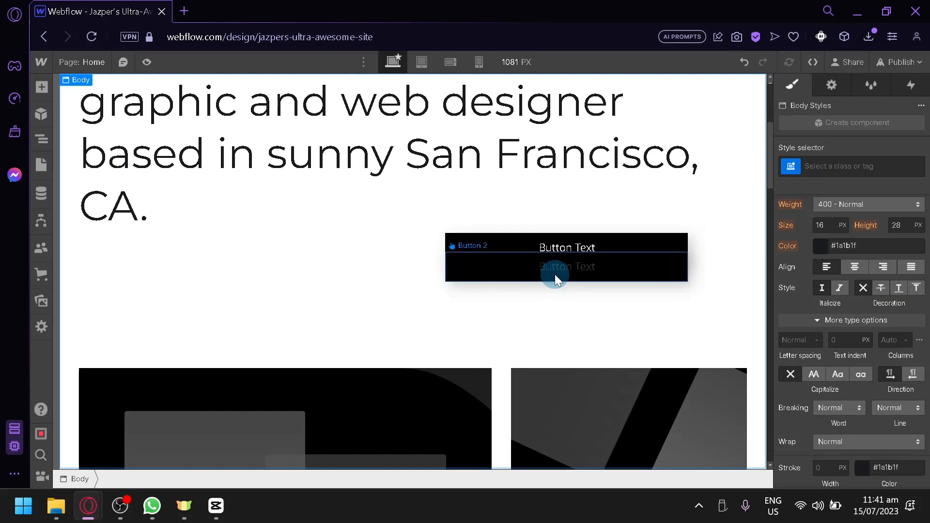
left_click(554, 273)
Set the Button 2 spacing to a top margin of -88 px and a top padding of 0, and select Intro Wrap.
scroll(837, 298, "up", 10)
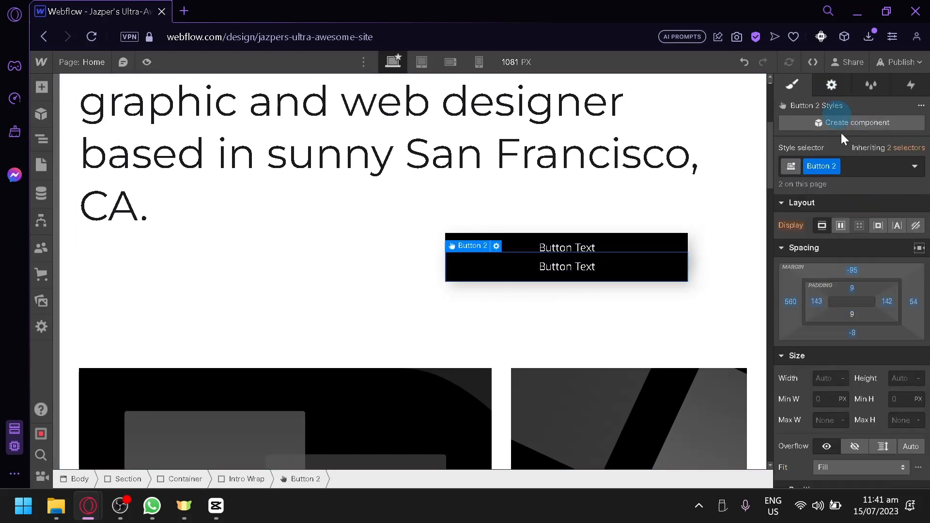
left_click(831, 85)
left_click(793, 79)
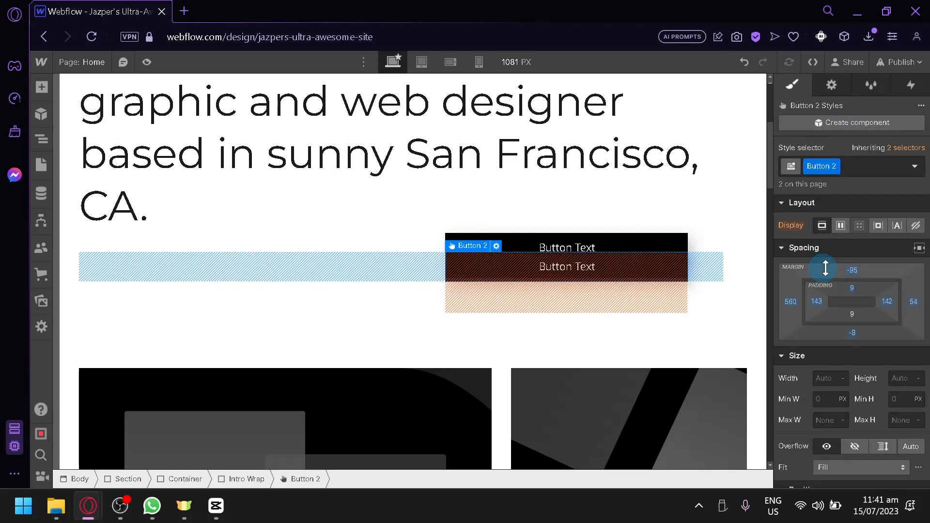
left_click_drag(847, 270, 850, 294)
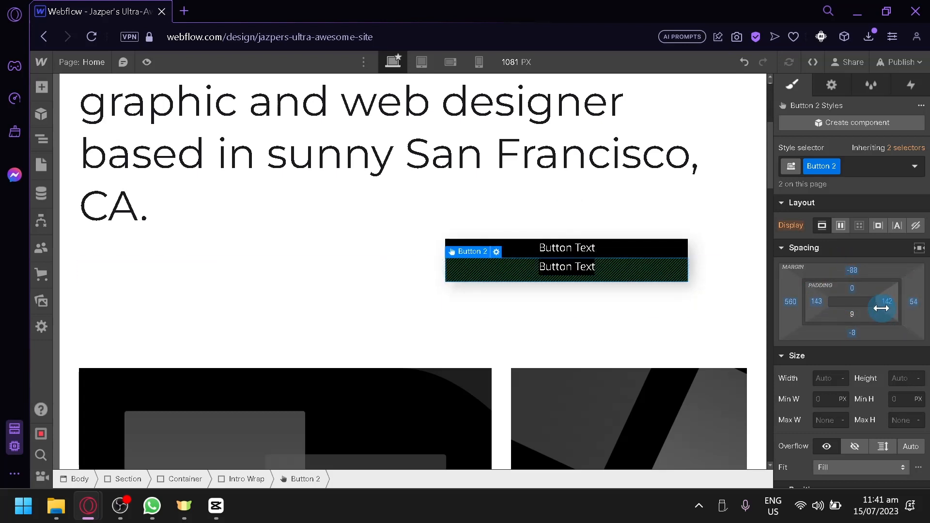
left_click(729, 261)
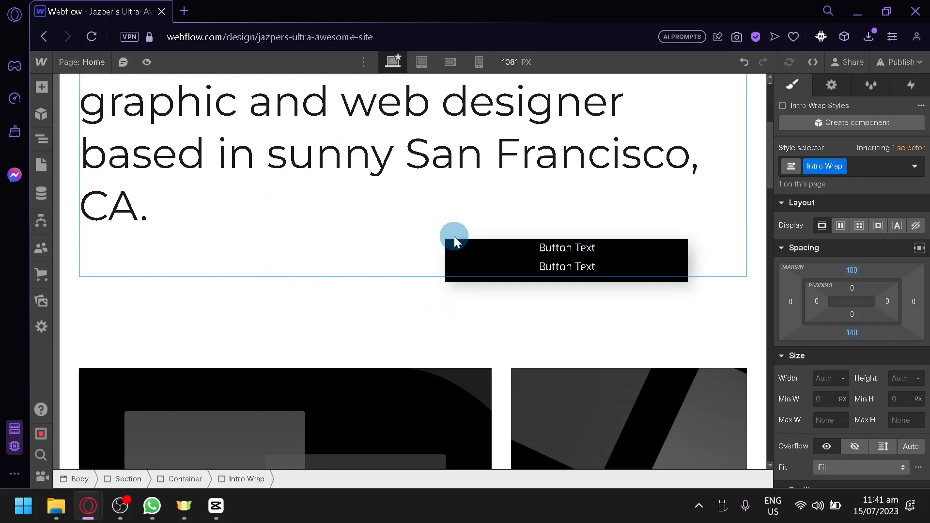
Look over the Home page from the navigation and intro heading down to the work images.
scroll(544, 290, "up", 5)
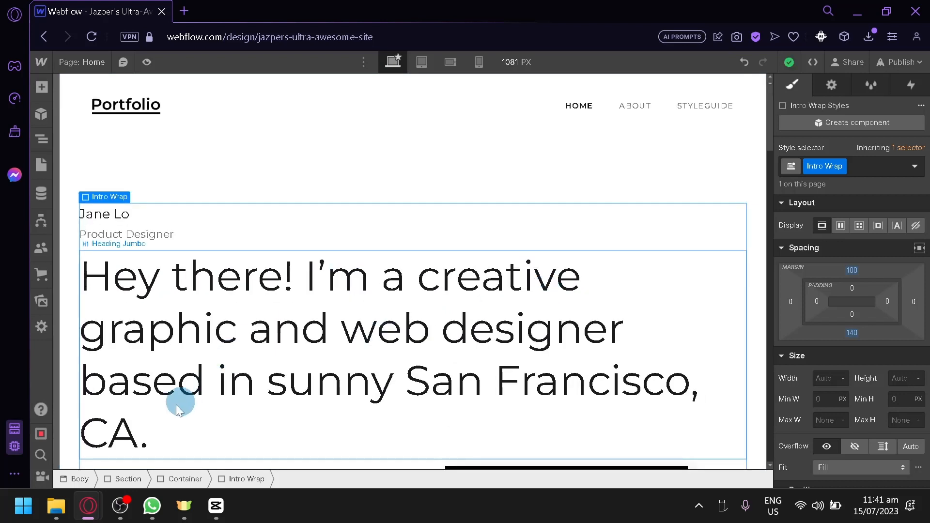
scroll(680, 266, "down", 8)
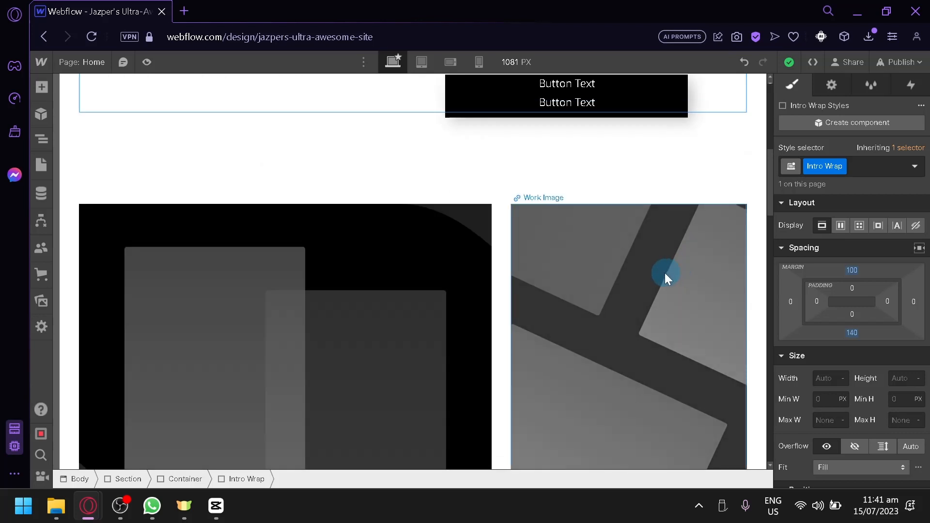
scroll(664, 277, "up", 8)
scroll(629, 278, "down", 5)
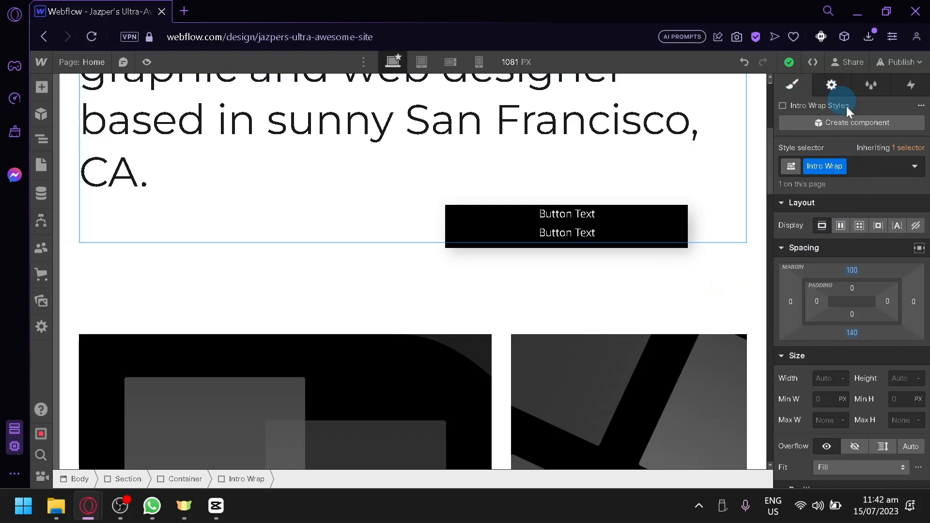
scroll(696, 292, "up", 5)
scroll(664, 318, "down", 9)
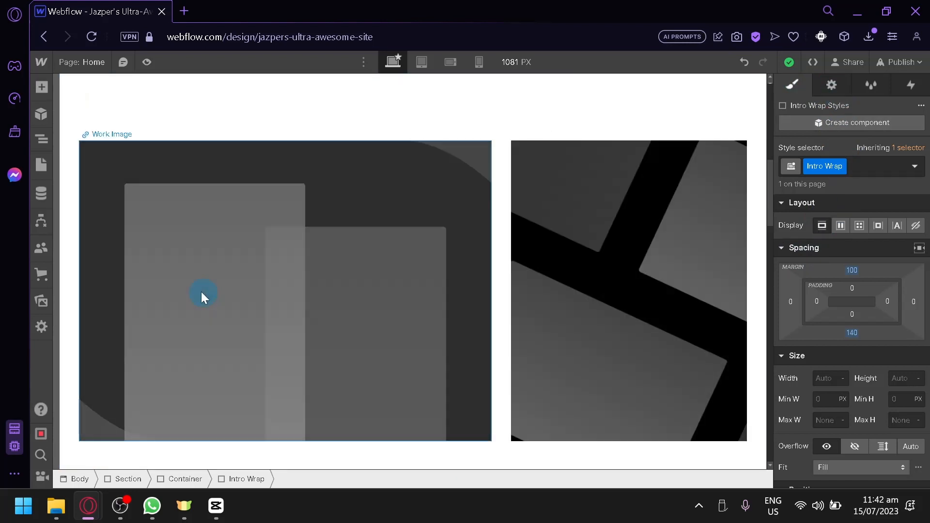
scroll(201, 292, "up", 6)
scroll(164, 358, "down", 4)
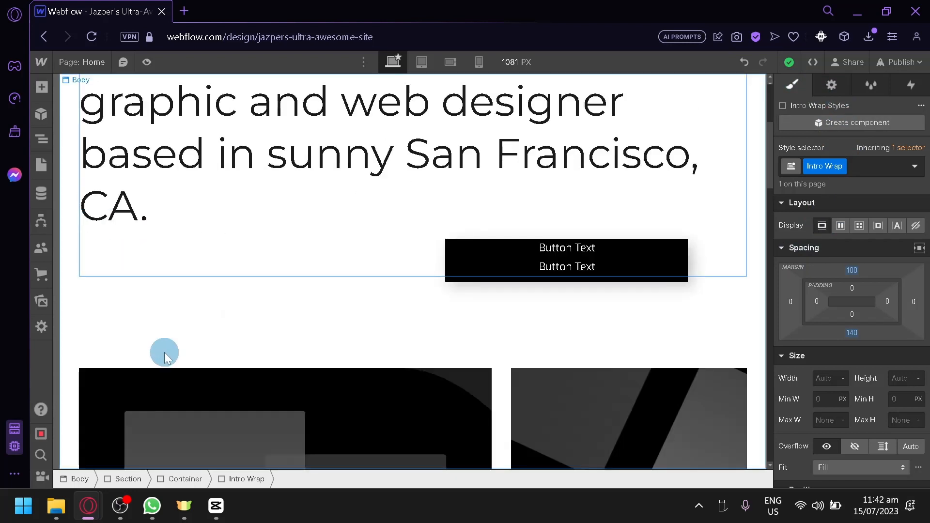